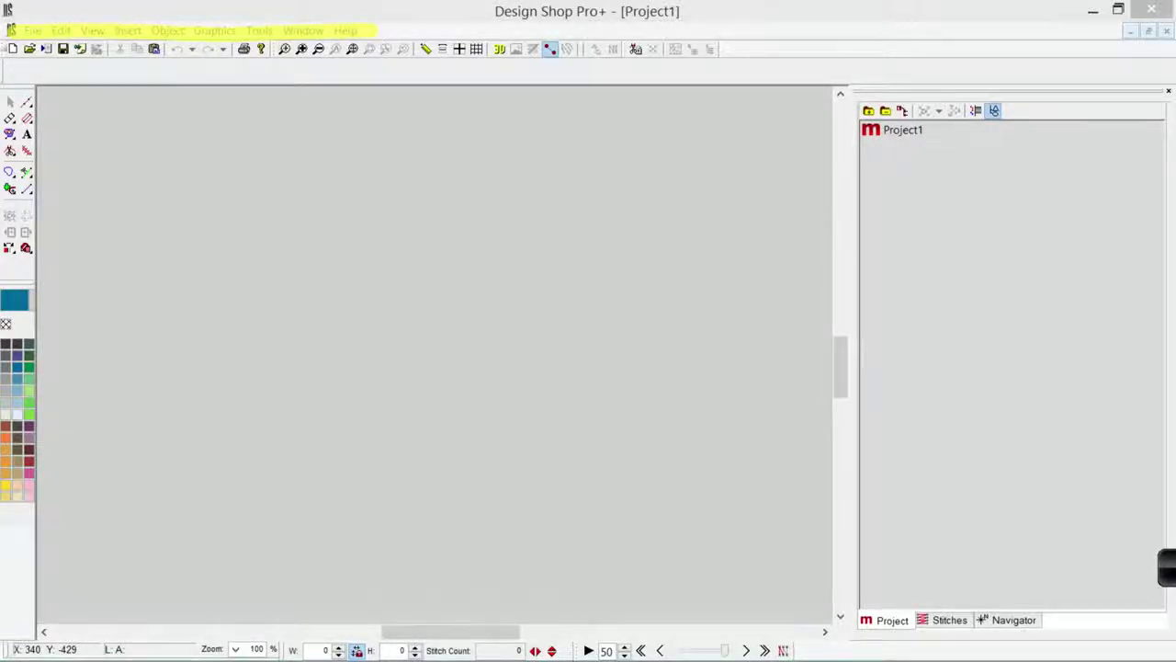
- Browse the File and Help menu commands, then bring the program window back into focus
click(36, 33)
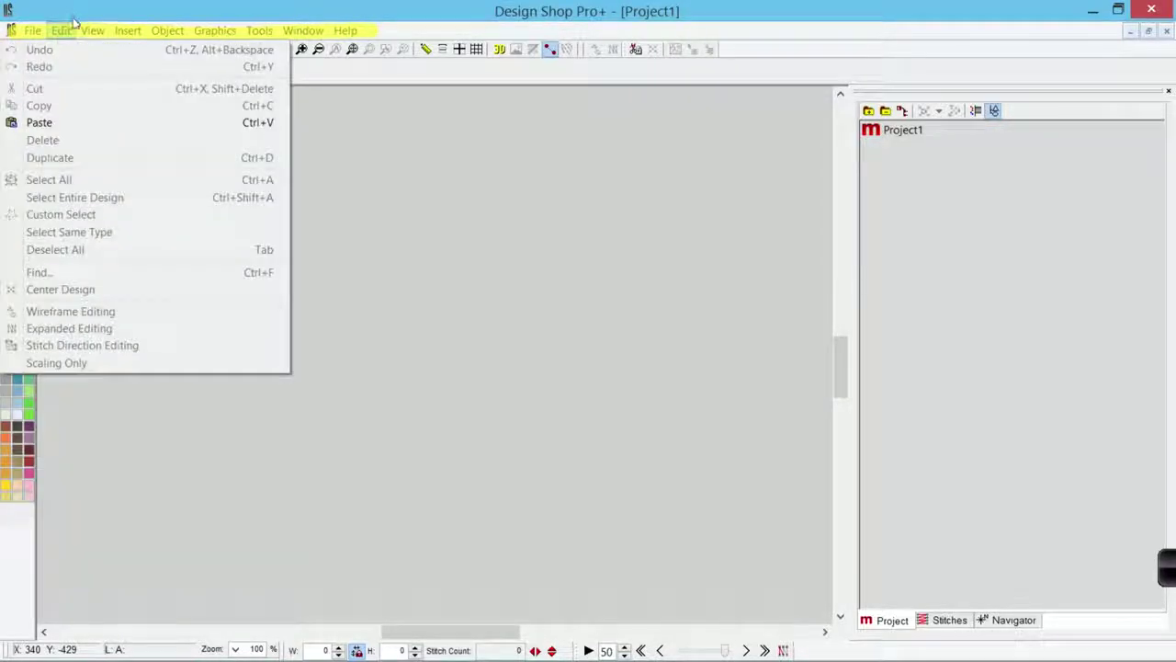
mouse_move(106, 32)
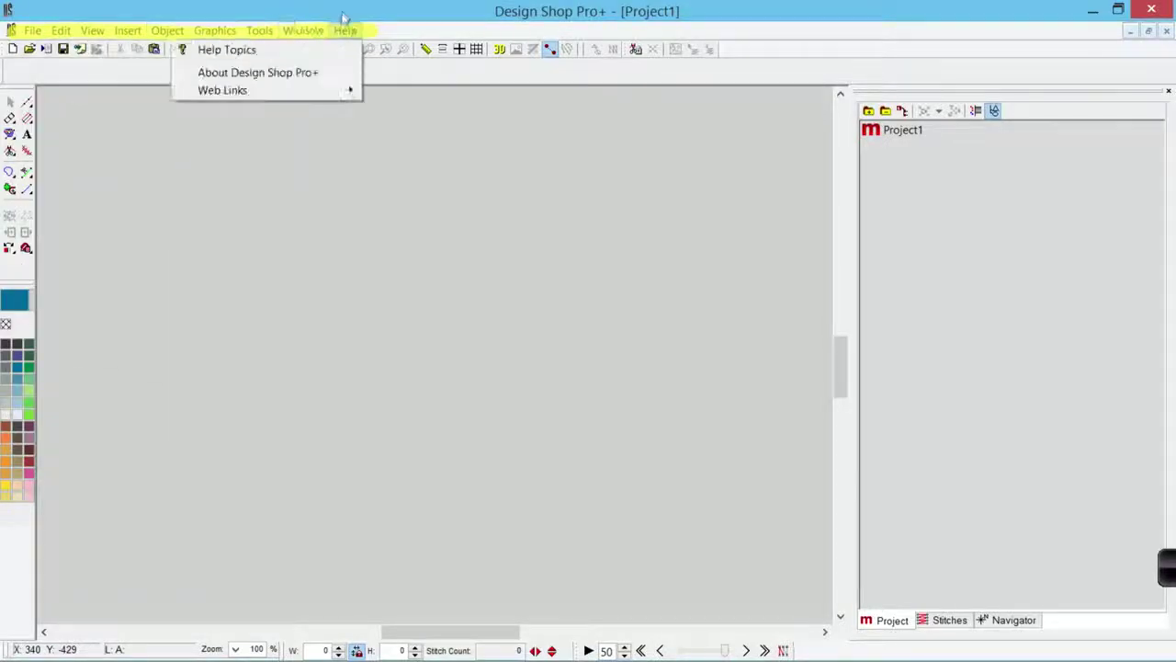
click(347, 11)
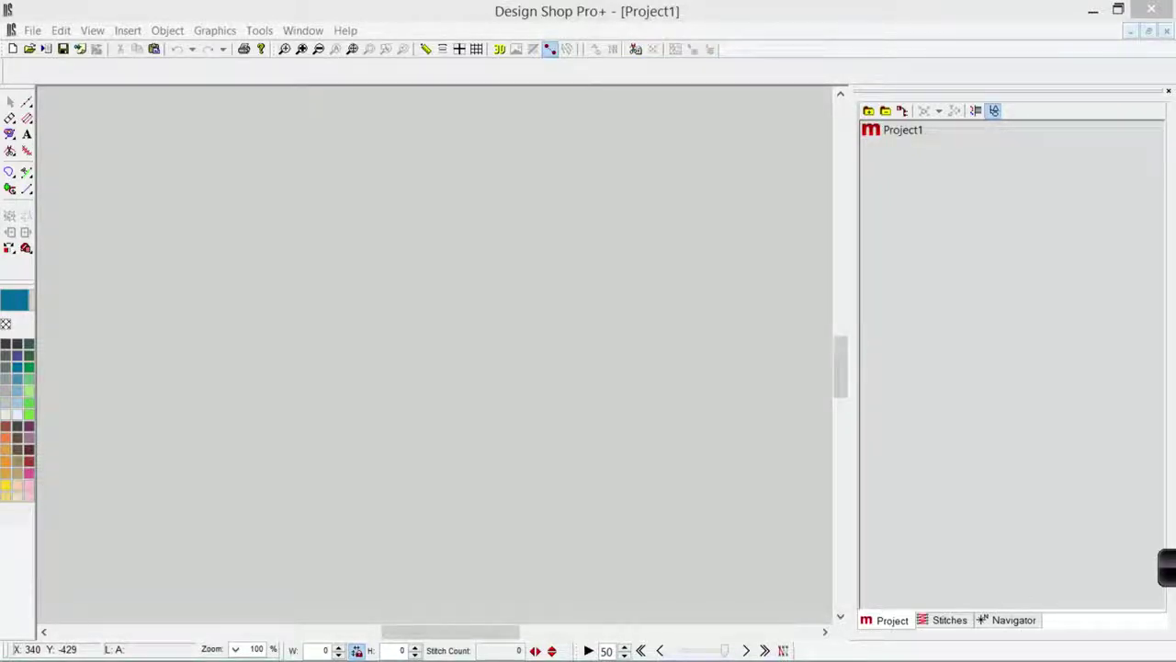
click(387, 239)
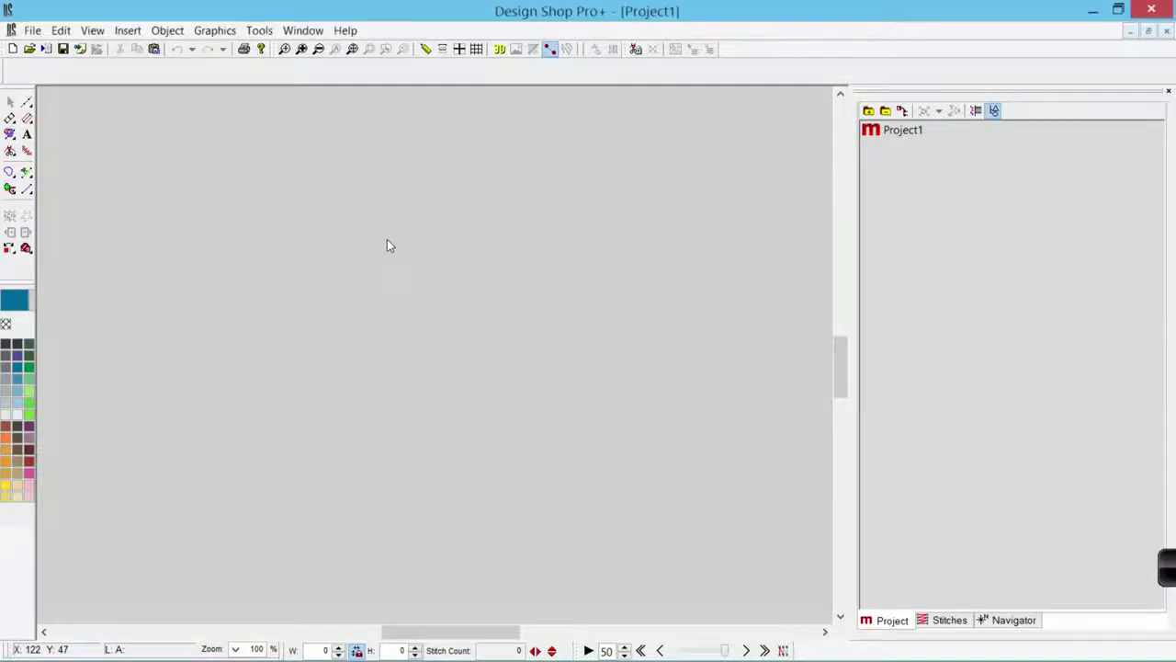
- Open 1day.ofm from the Designs folder on Local Disk (C:)
click(32, 31)
click(37, 76)
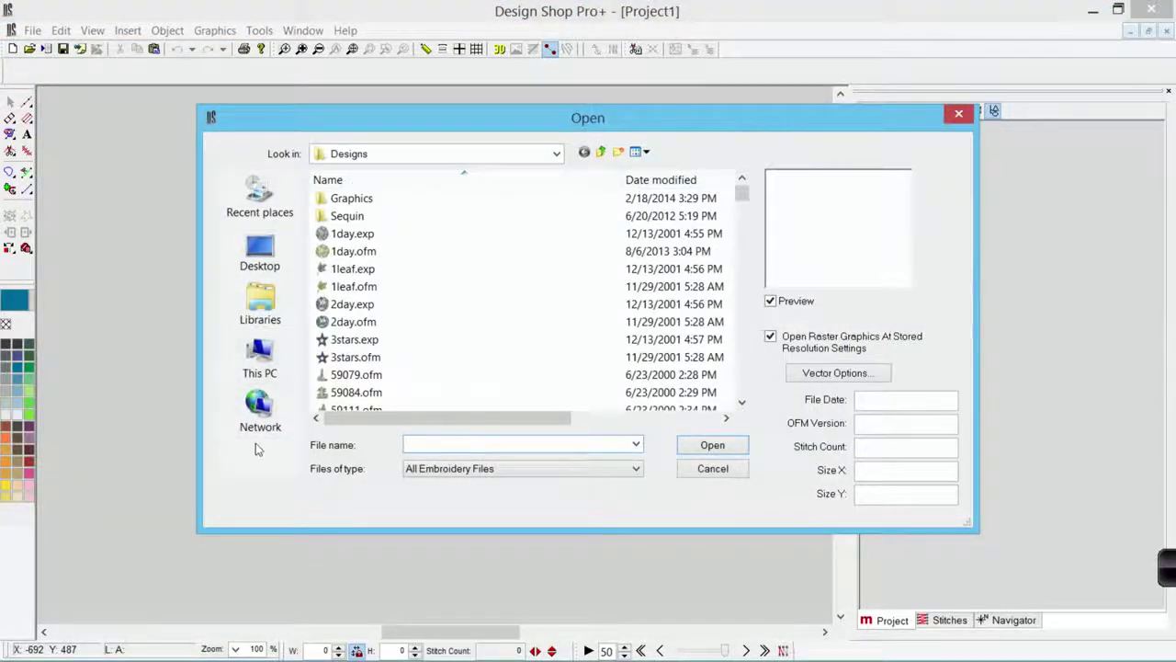
click(266, 368)
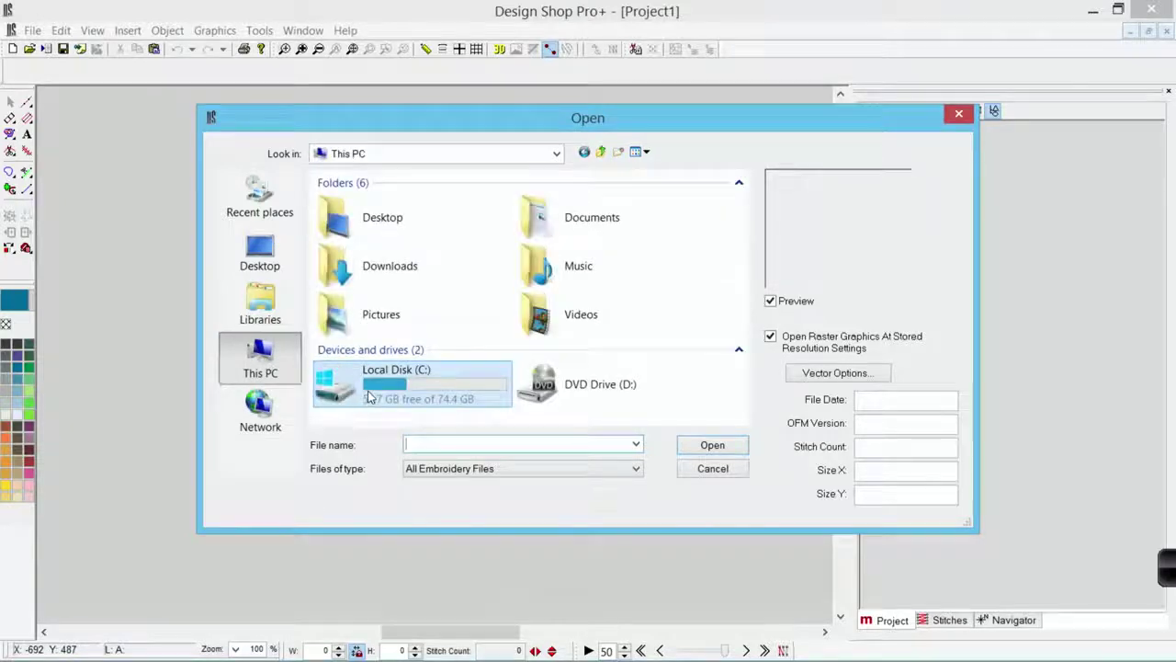
double_click(370, 397)
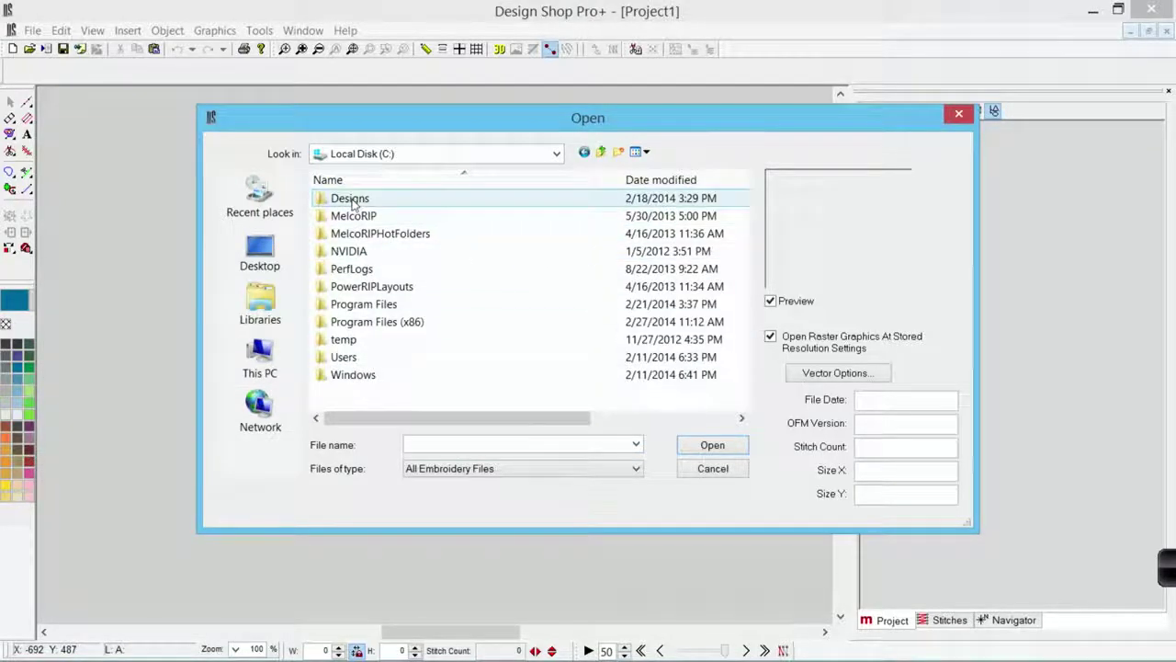
double_click(352, 201)
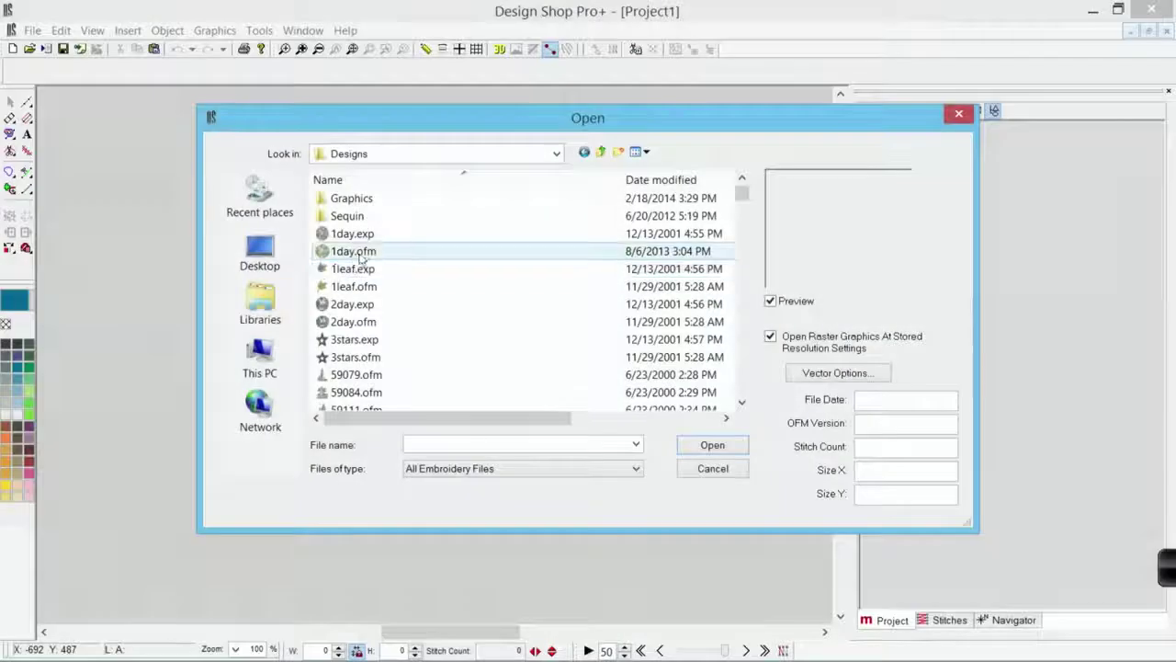
click(360, 254)
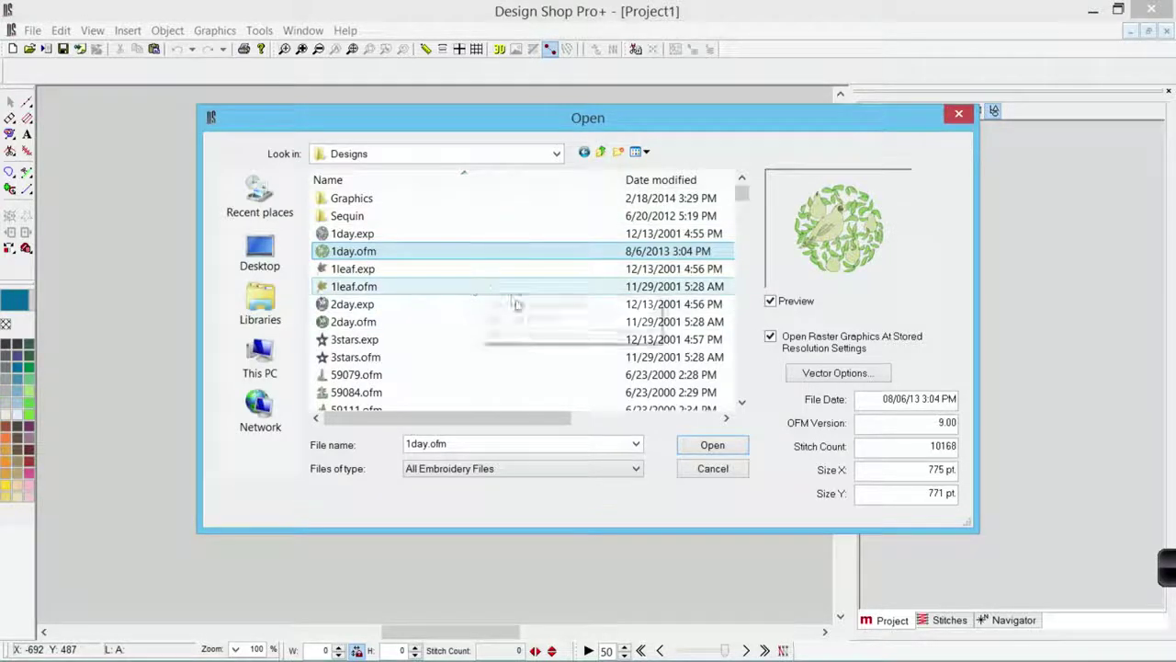
click(720, 447)
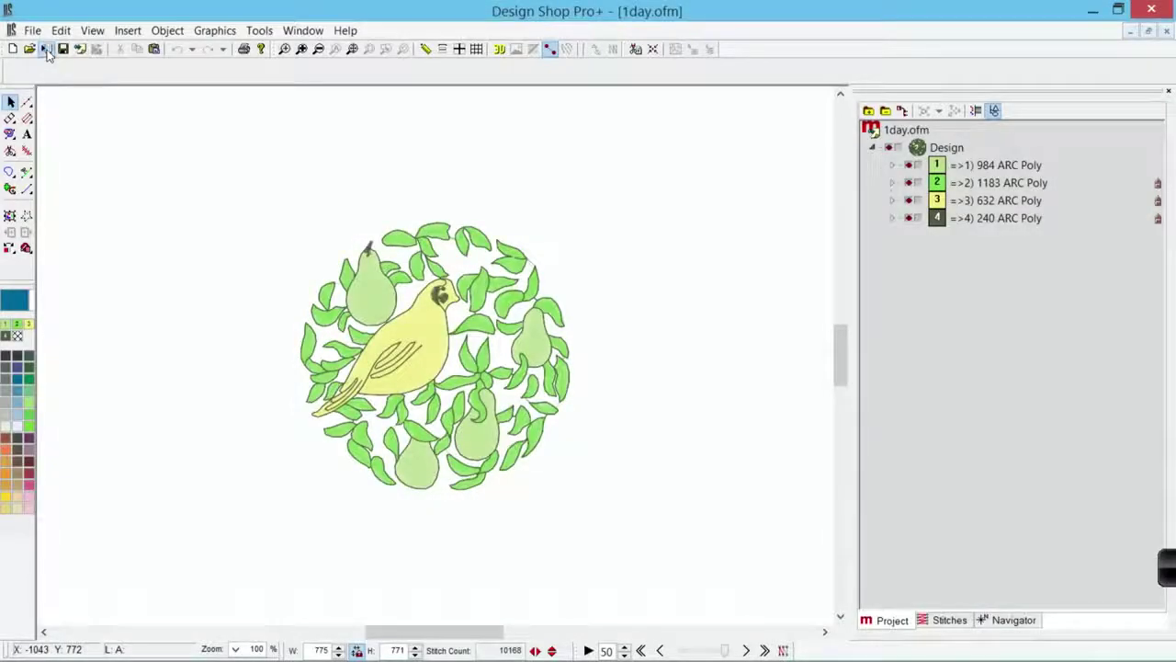
- Insert the 2day.ofm dove design and drag it to the left of the partridge design
click(47, 51)
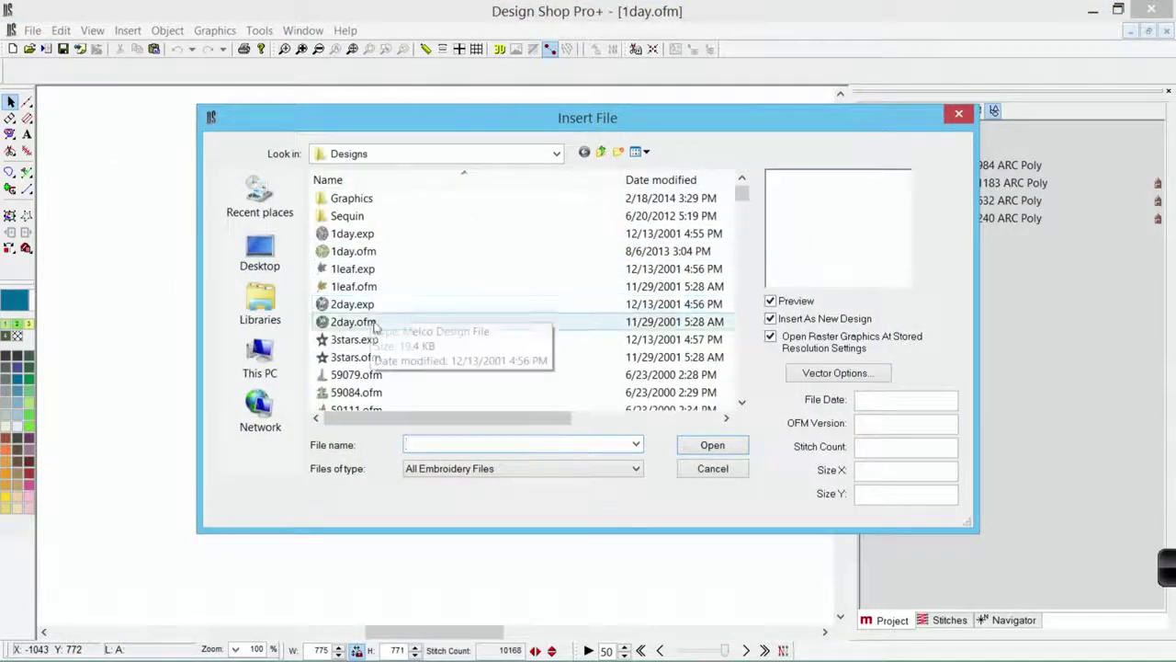
click(377, 322)
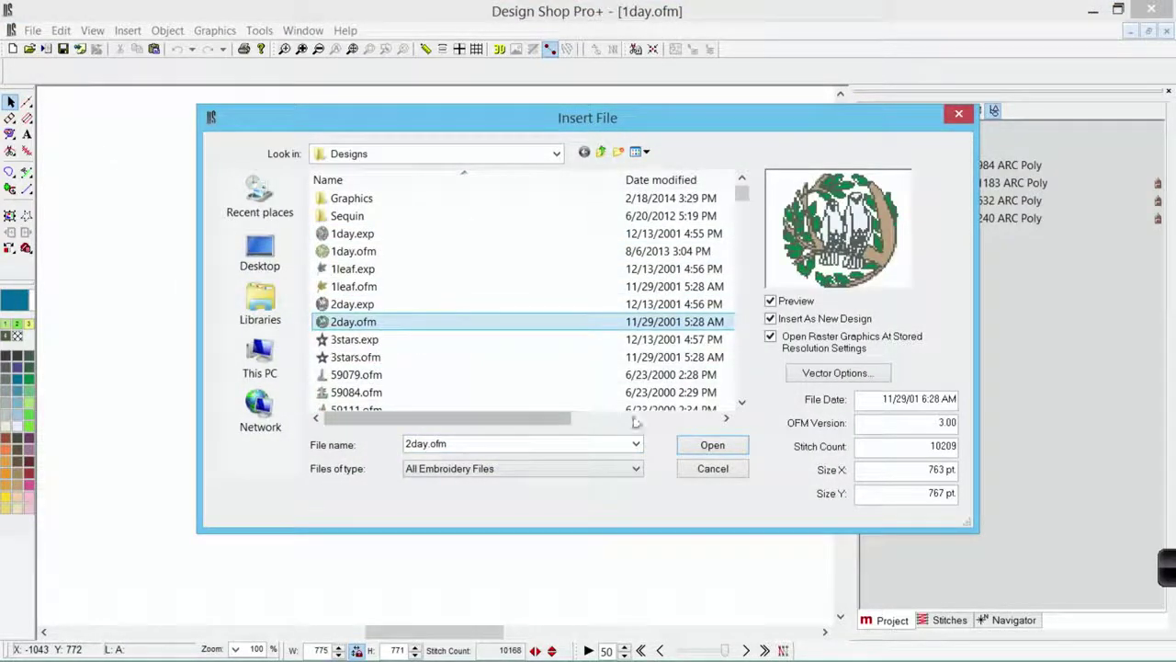
click(713, 445)
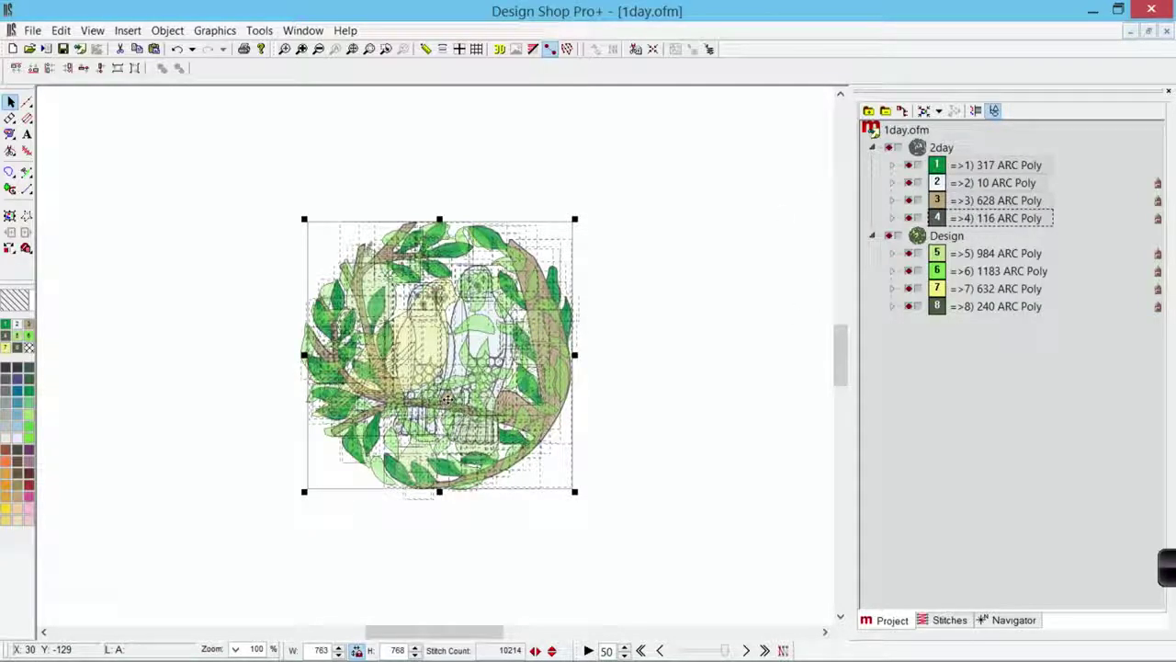
drag(447, 399, 161, 397)
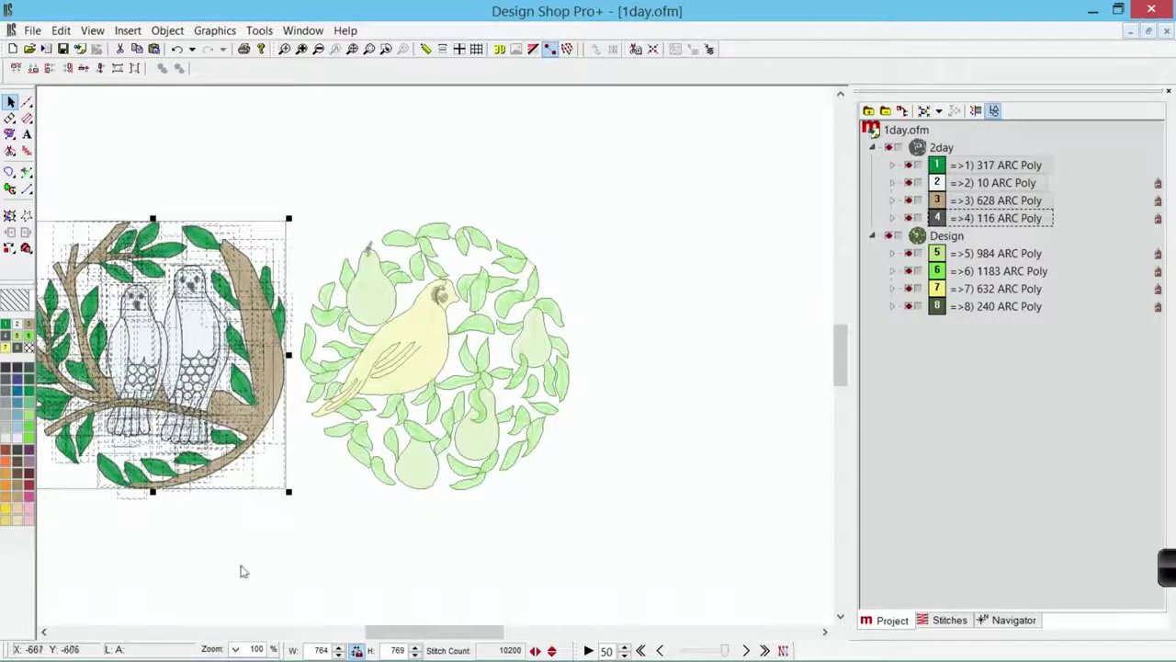
click(307, 456)
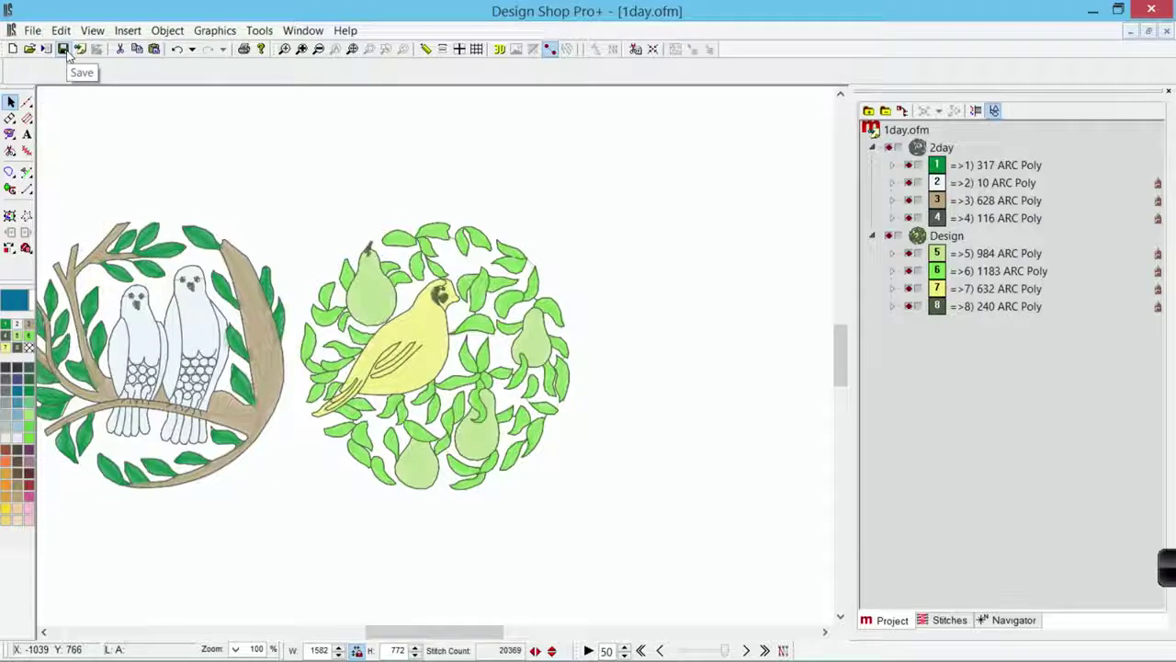
- Open Save As for 1day.ofm in Designs and review the Save as type format list
click(33, 32)
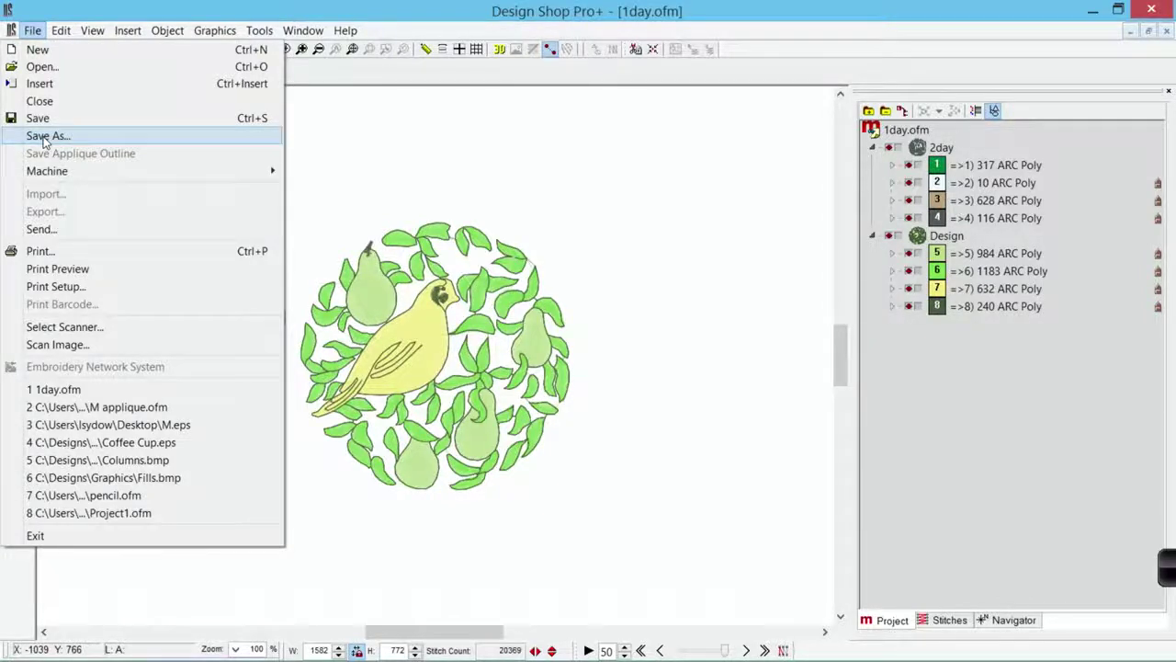
click(44, 138)
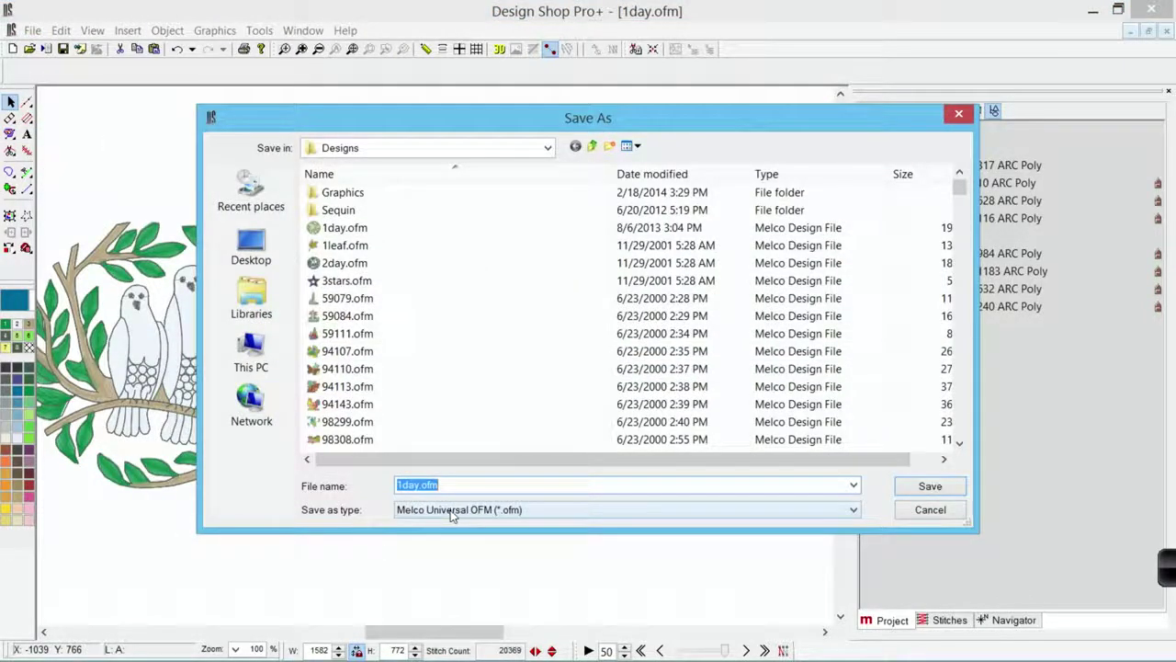
click(451, 511)
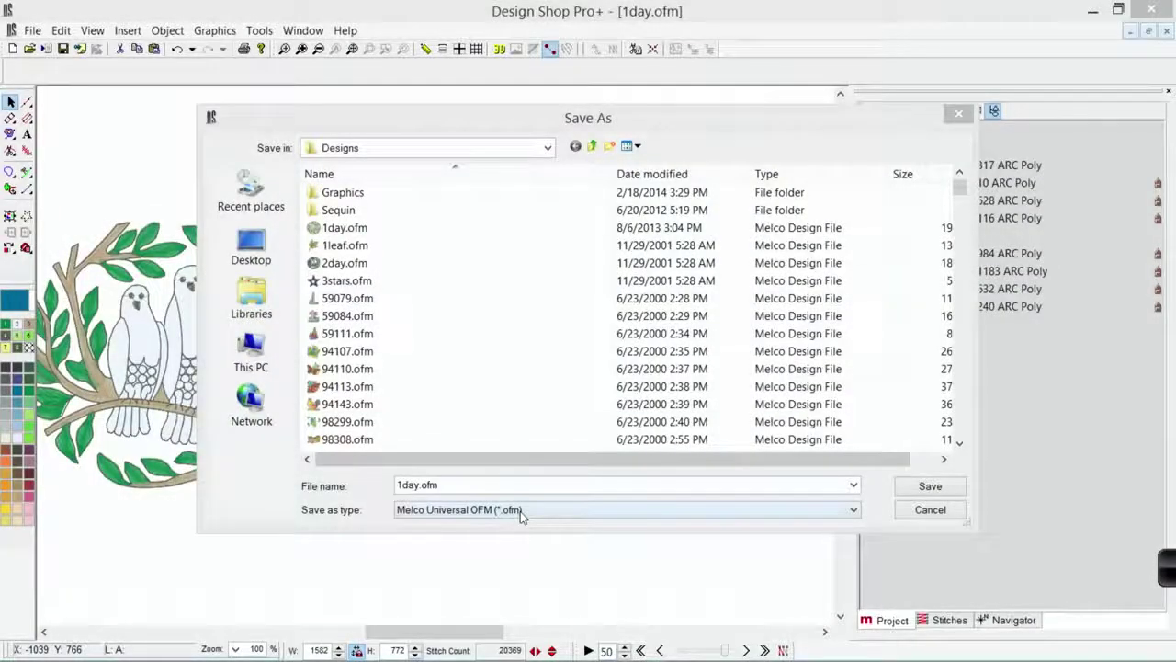
click(520, 511)
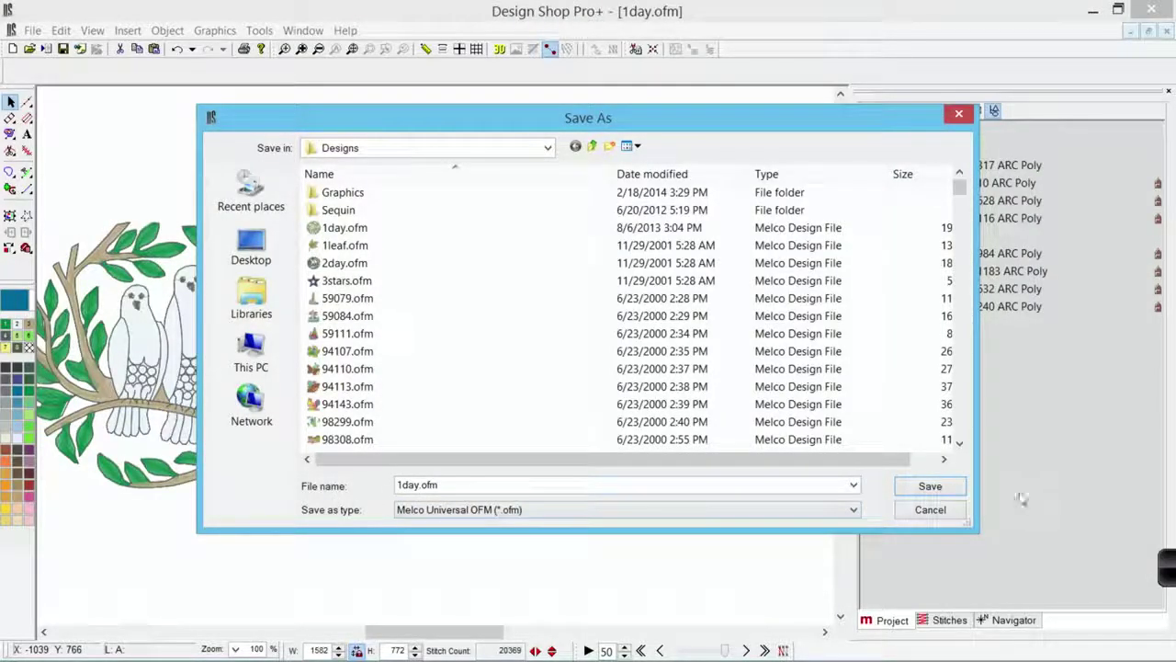
- Cancel the Save As dialog without saving the combined project
click(930, 513)
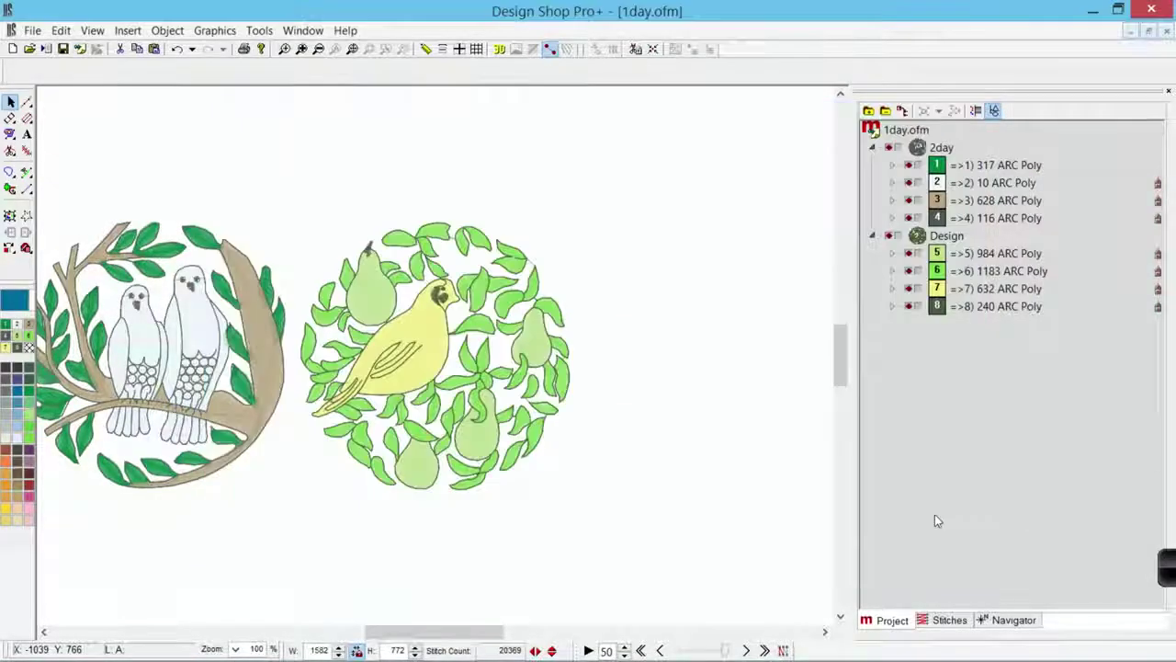
- View the project's Design Notes with the 2002 copyright, then close them with OK
click(80, 53)
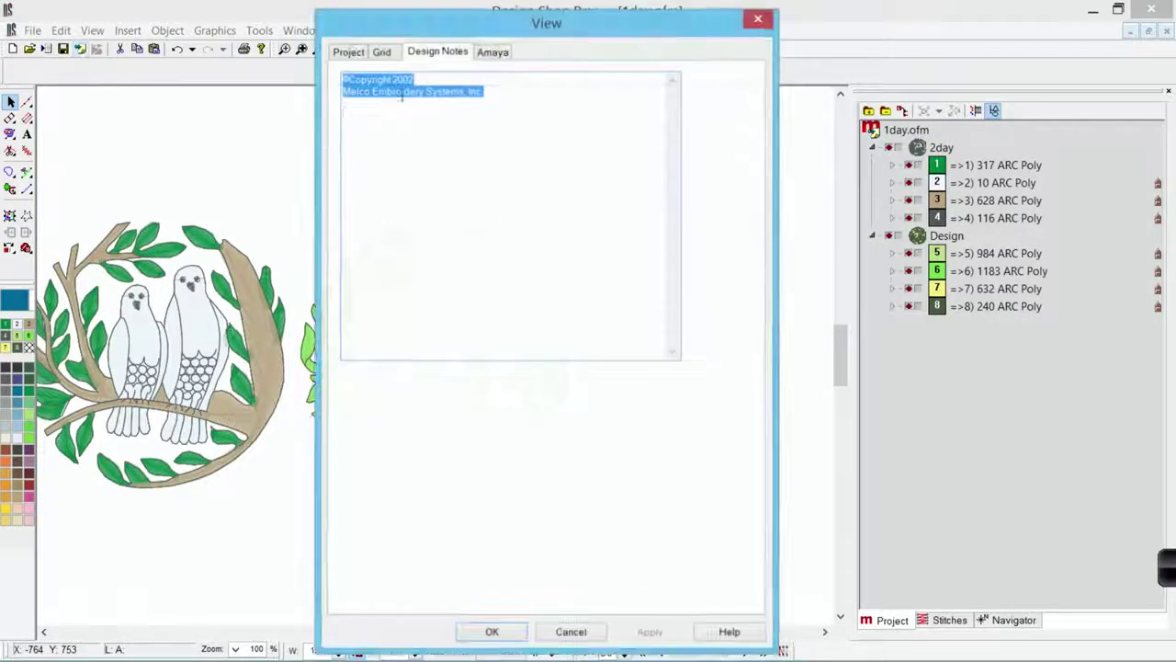
drag(584, 37, 587, 33)
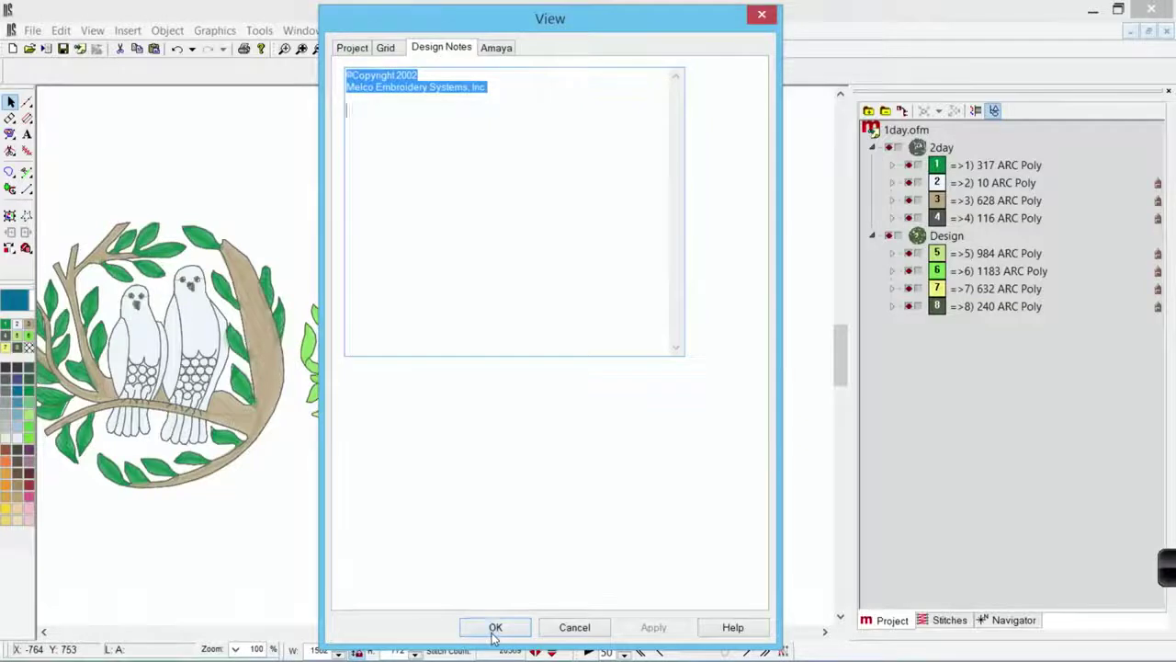
click(495, 628)
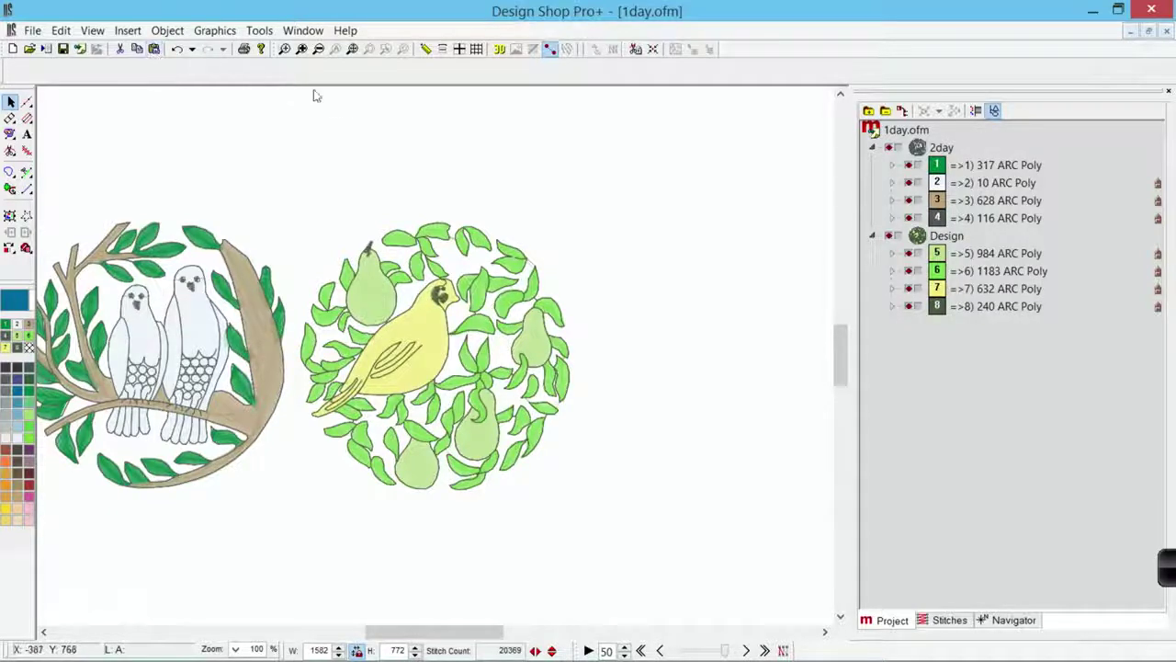
click(382, 303)
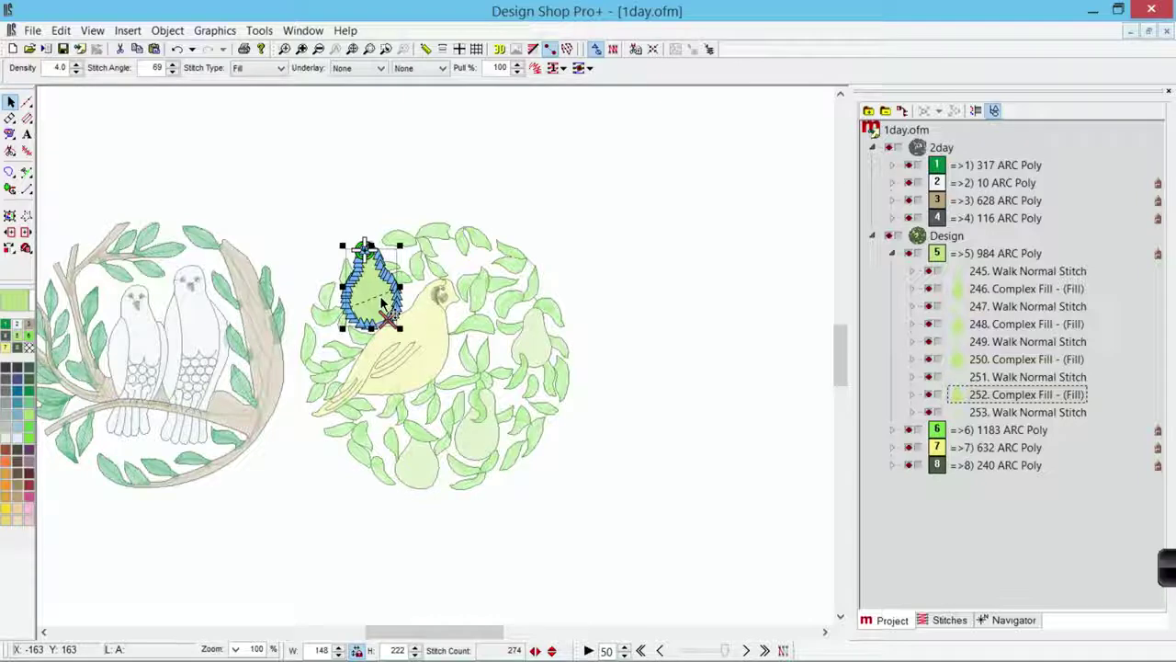
click(137, 51)
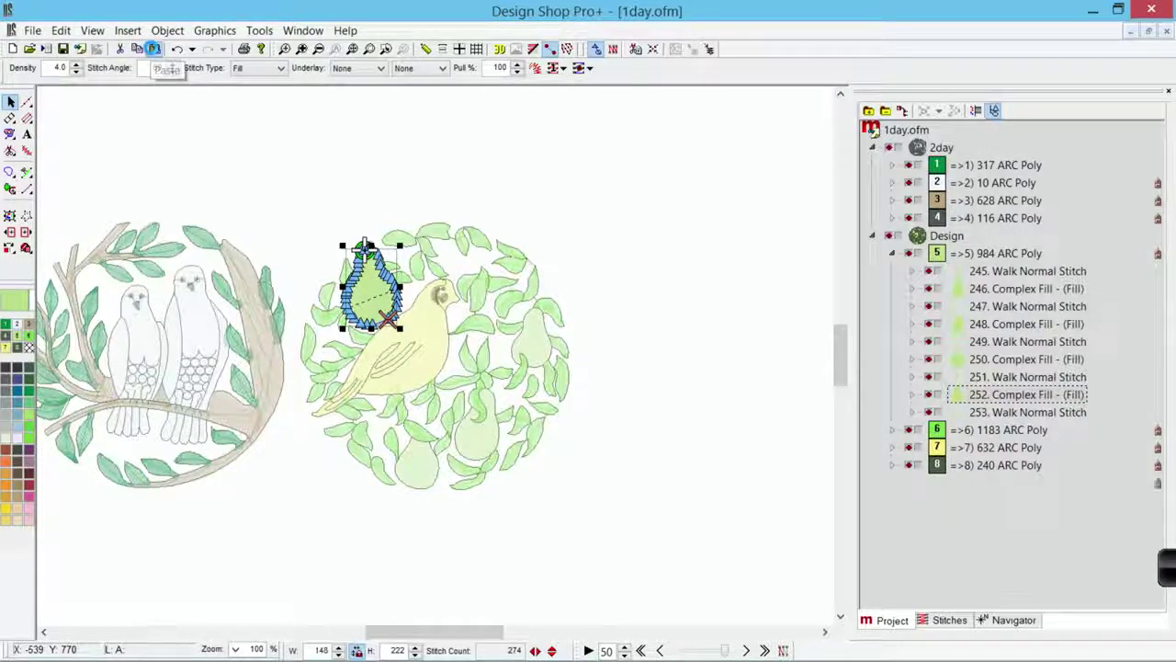
click(154, 48)
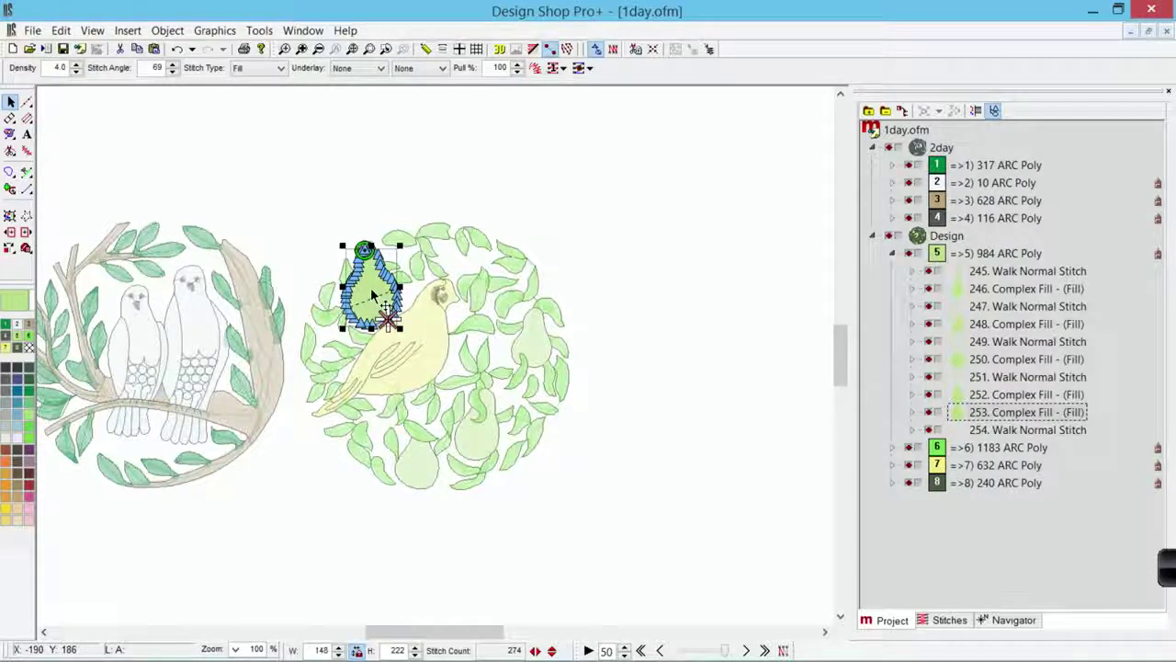
drag(372, 294, 309, 206)
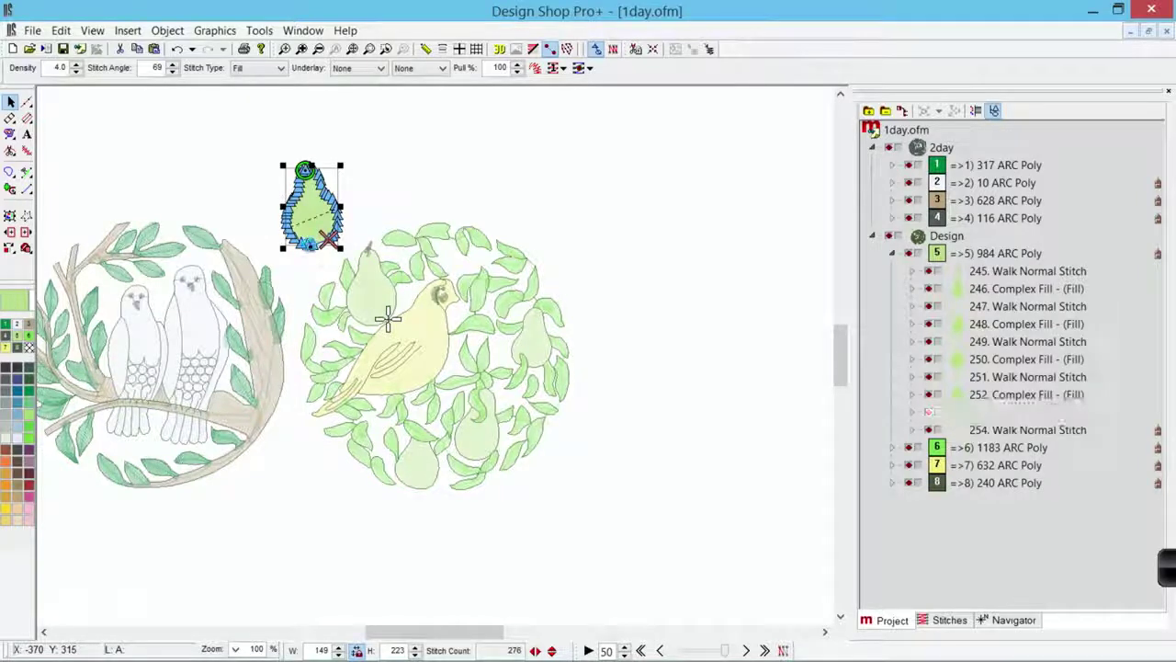
key(Delete)
click(230, 148)
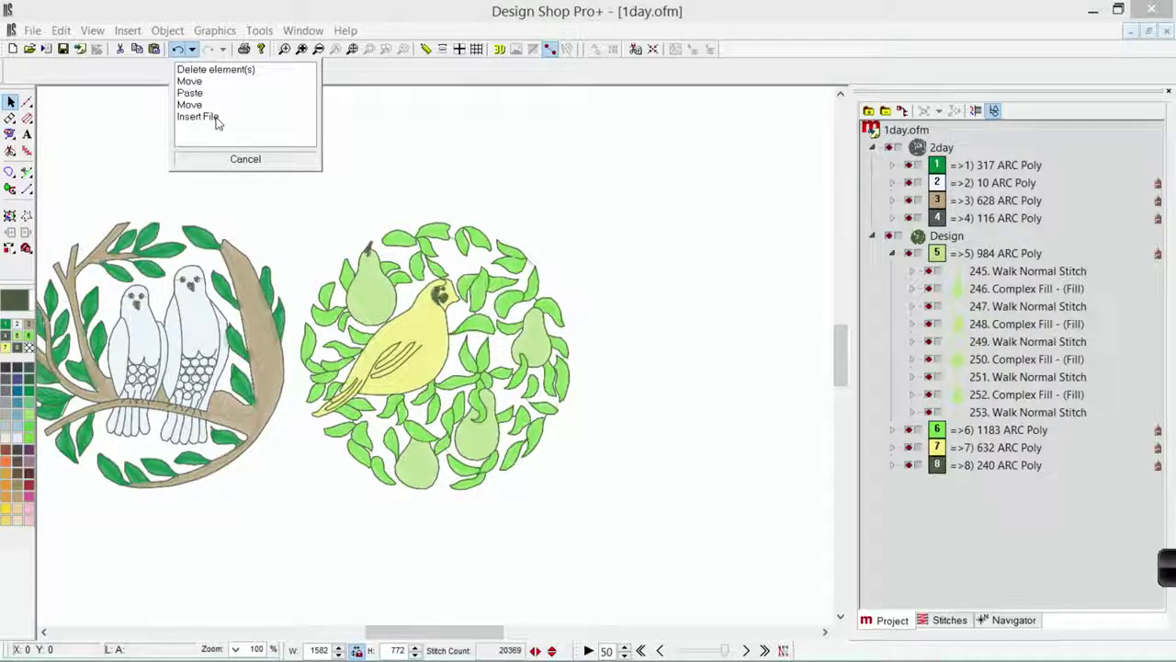
click(234, 162)
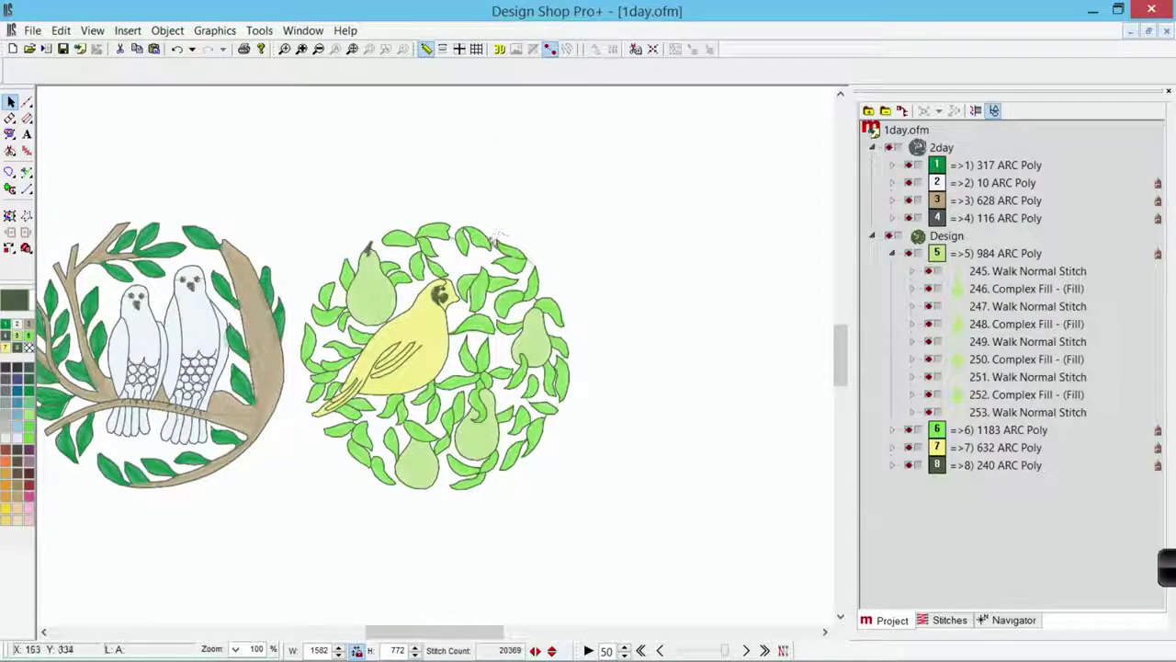
click(495, 244)
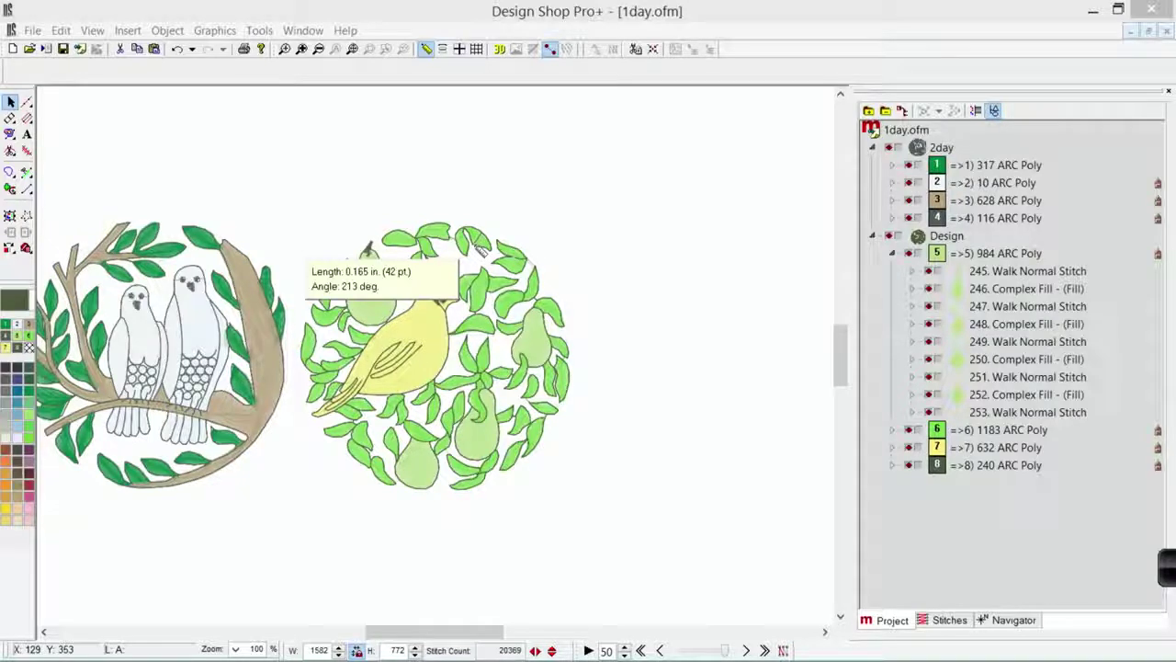
click(478, 248)
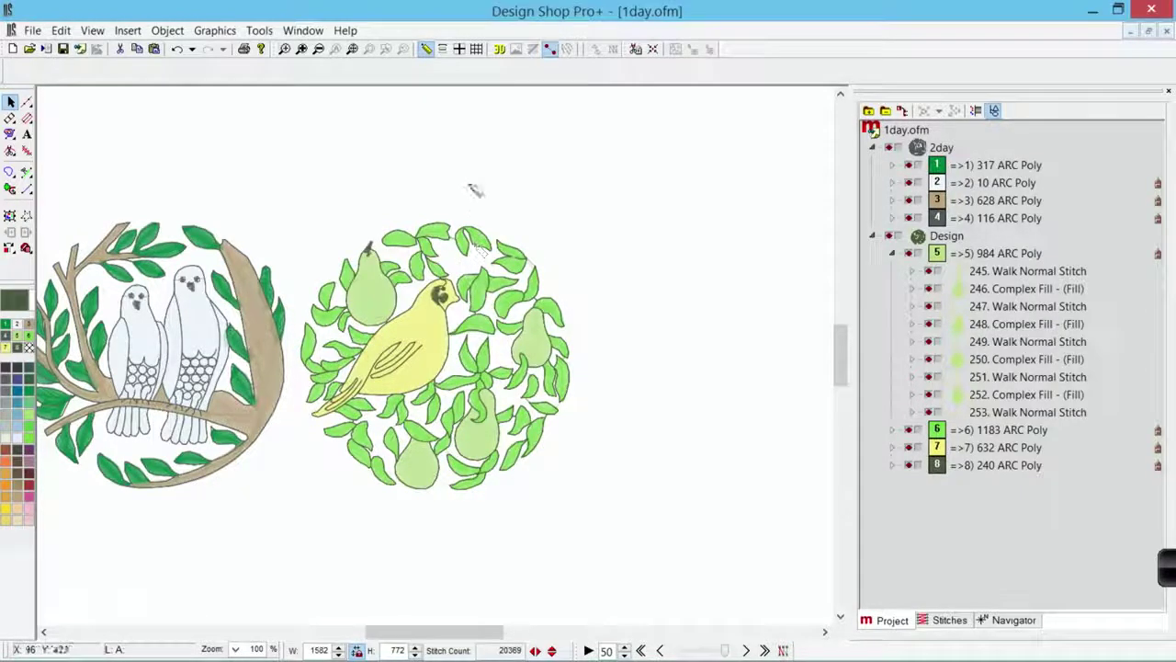
- Choose the Rect (12 x 6 in) hoop in Hoop Manager, apply it and confirm
click(443, 51)
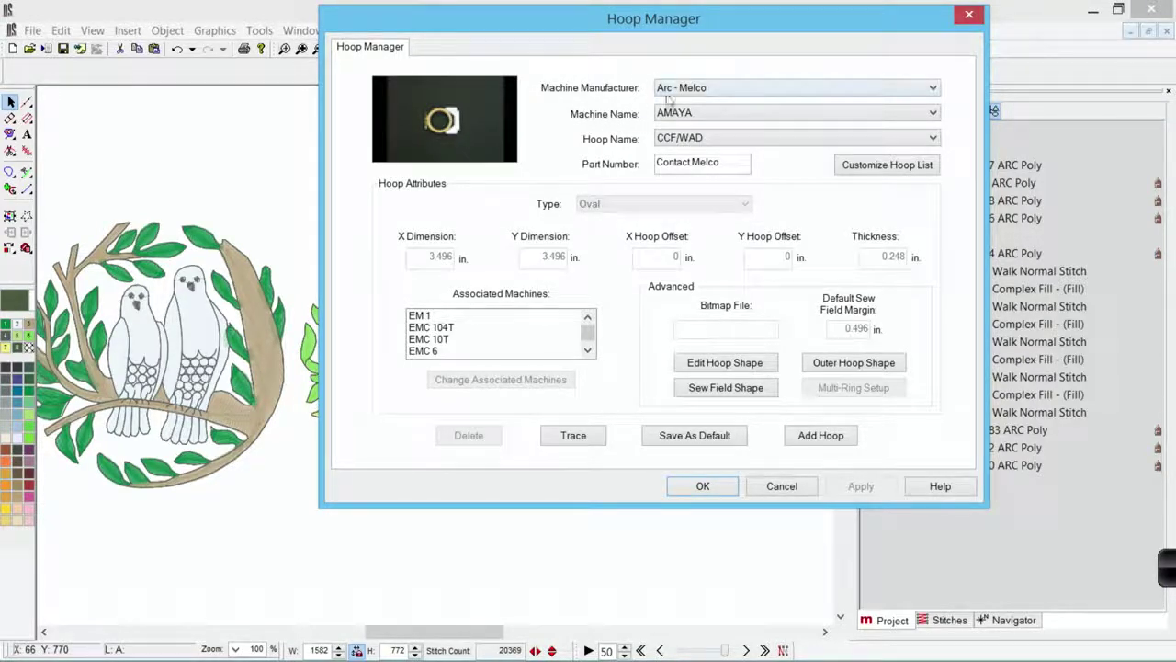
click(784, 141)
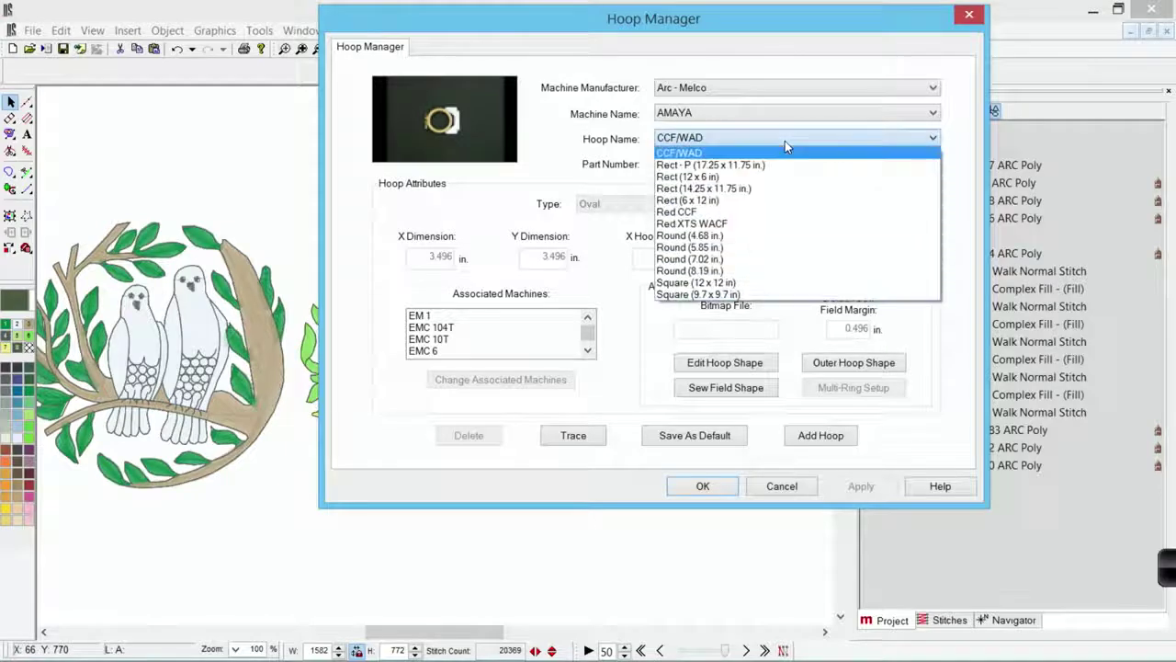
click(754, 179)
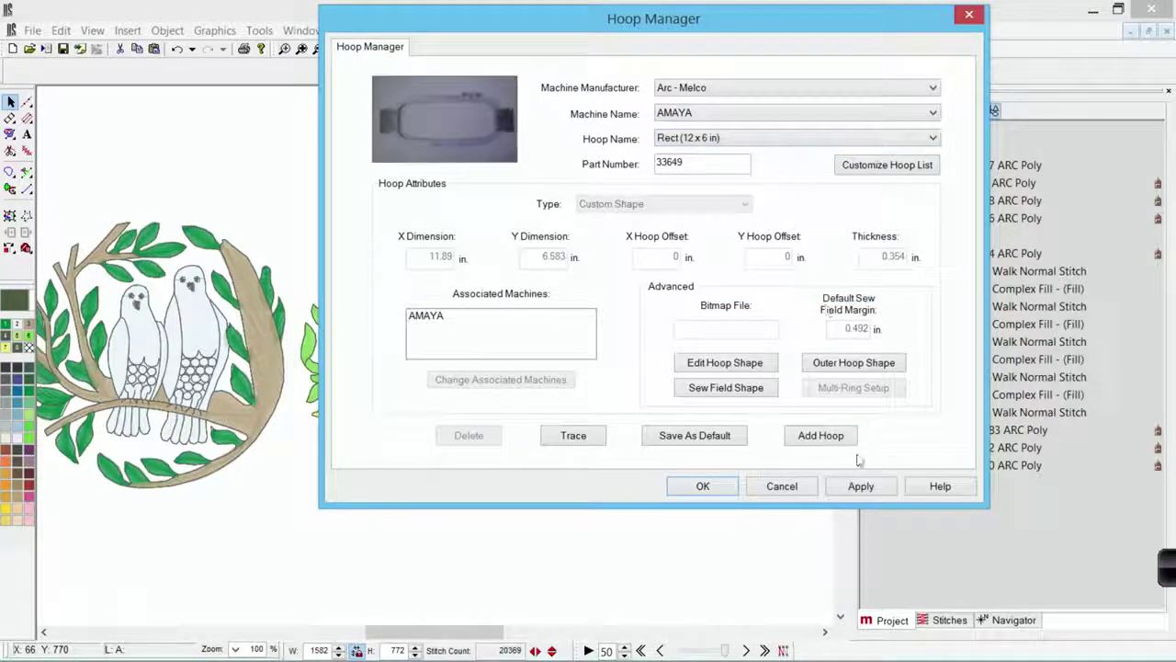
click(860, 486)
click(710, 482)
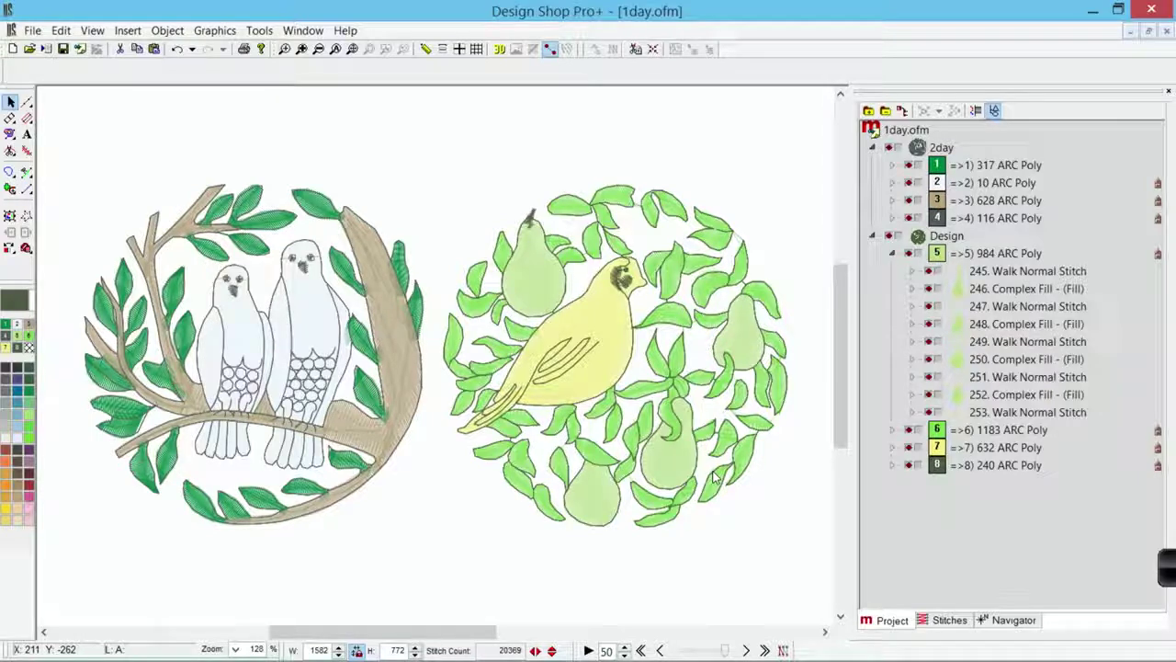
- Turn on the hoop outline display and the red design-origin crosshair
click(442, 50)
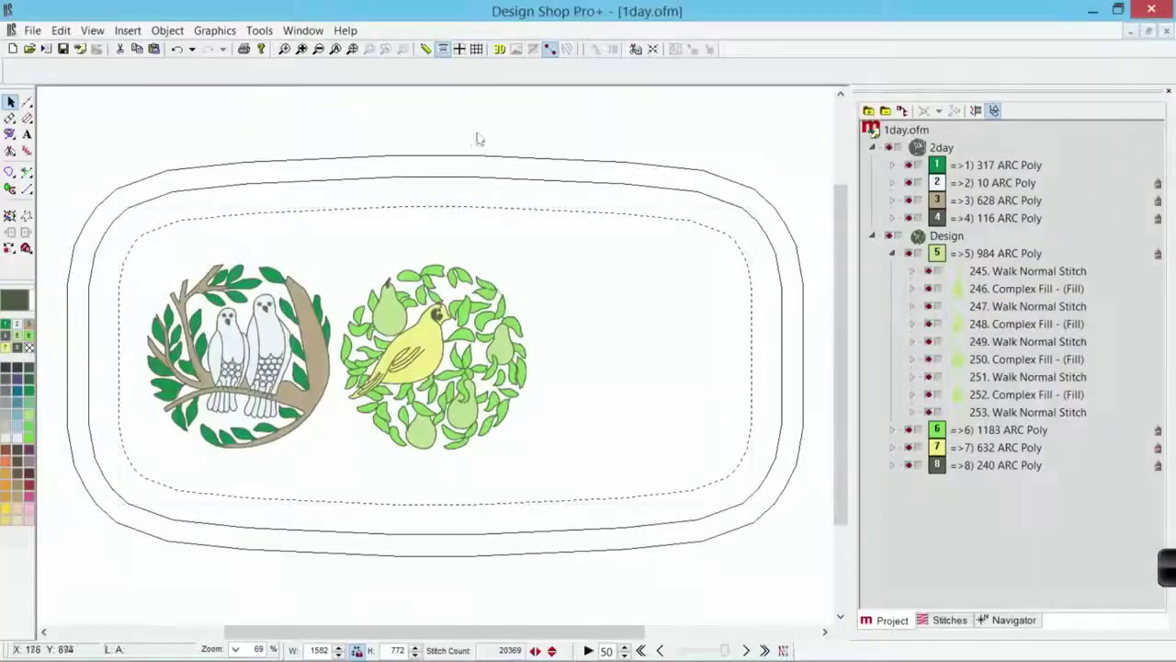
click(462, 54)
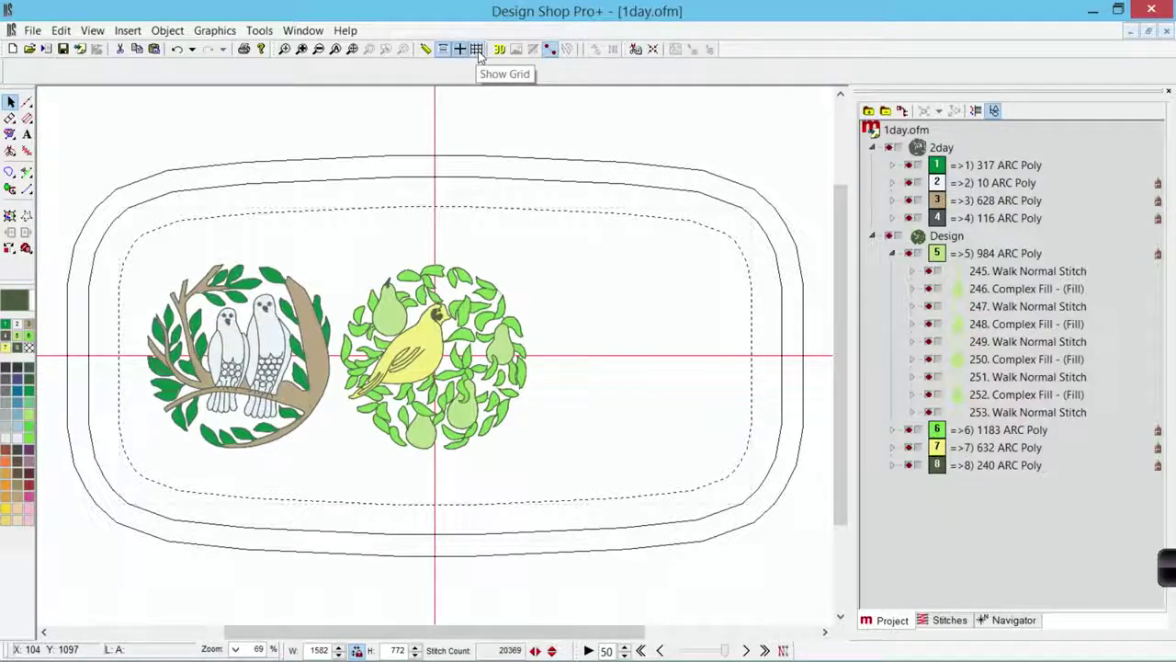
- Show a grid spaced 1 inch horizontally and vertically (replacing 0.5) with 8 subdivisions
click(477, 50)
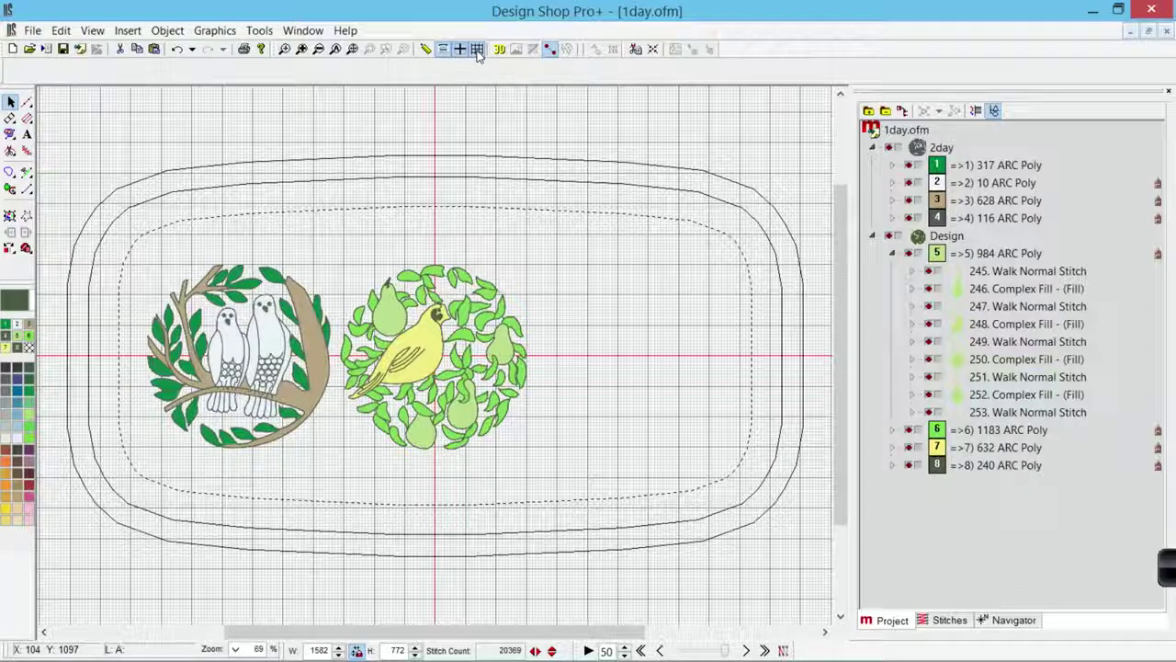
click(477, 50)
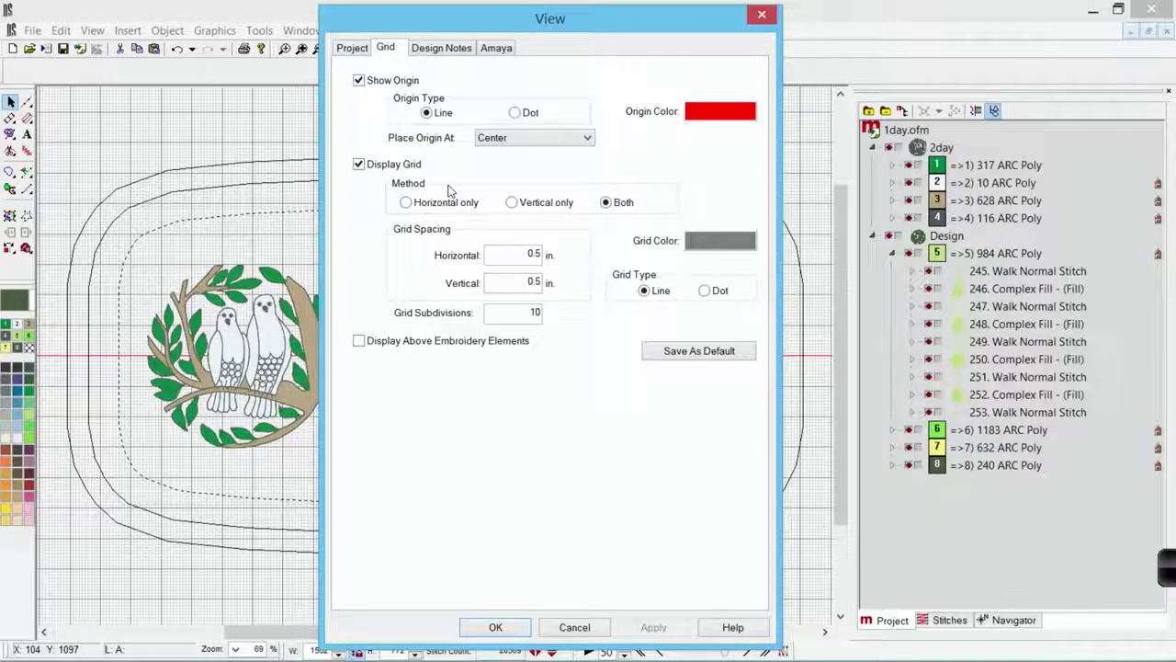
click(507, 260)
drag(507, 260, 568, 261)
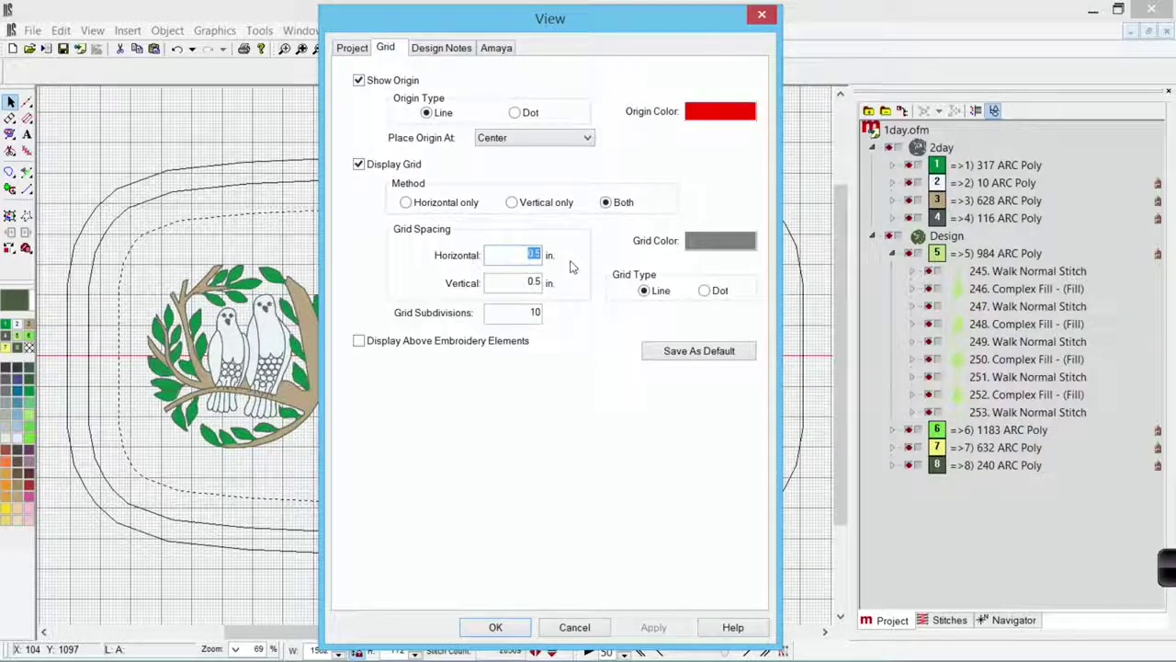
text(1)
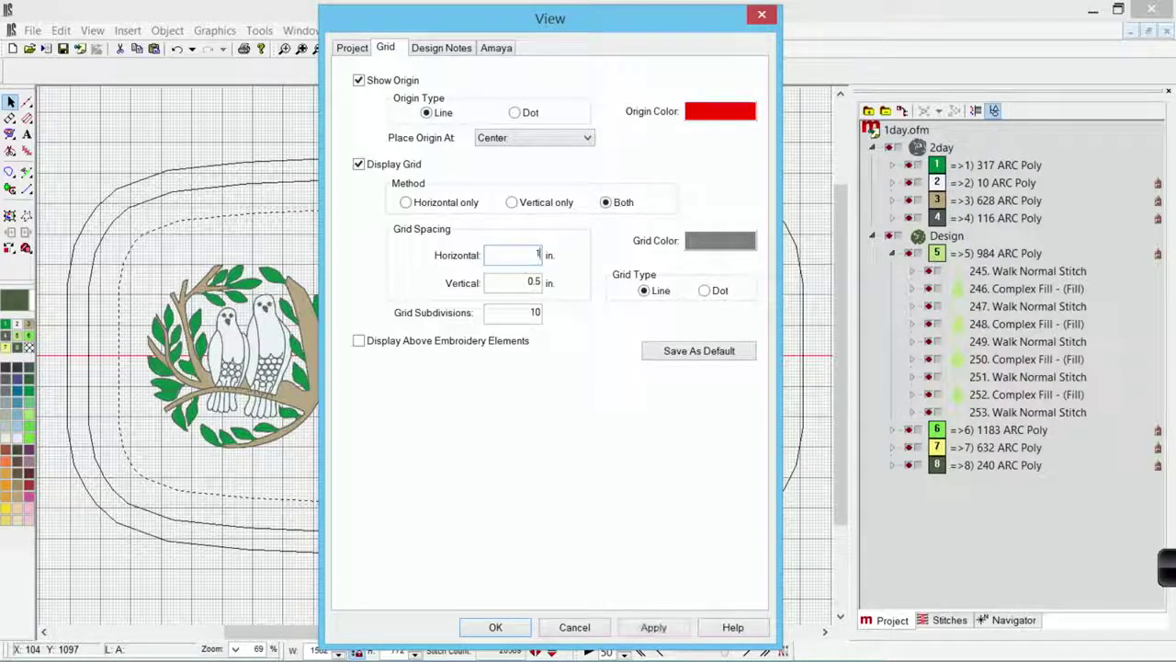
drag(540, 282, 548, 320)
text(1)
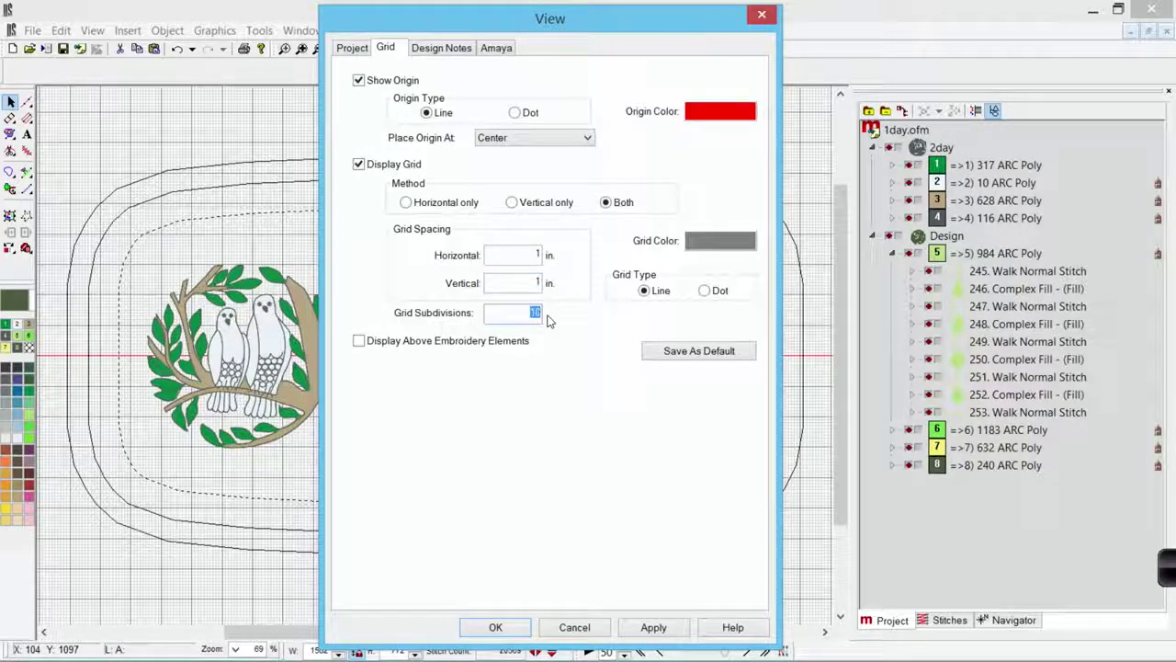
click(654, 626)
click(504, 630)
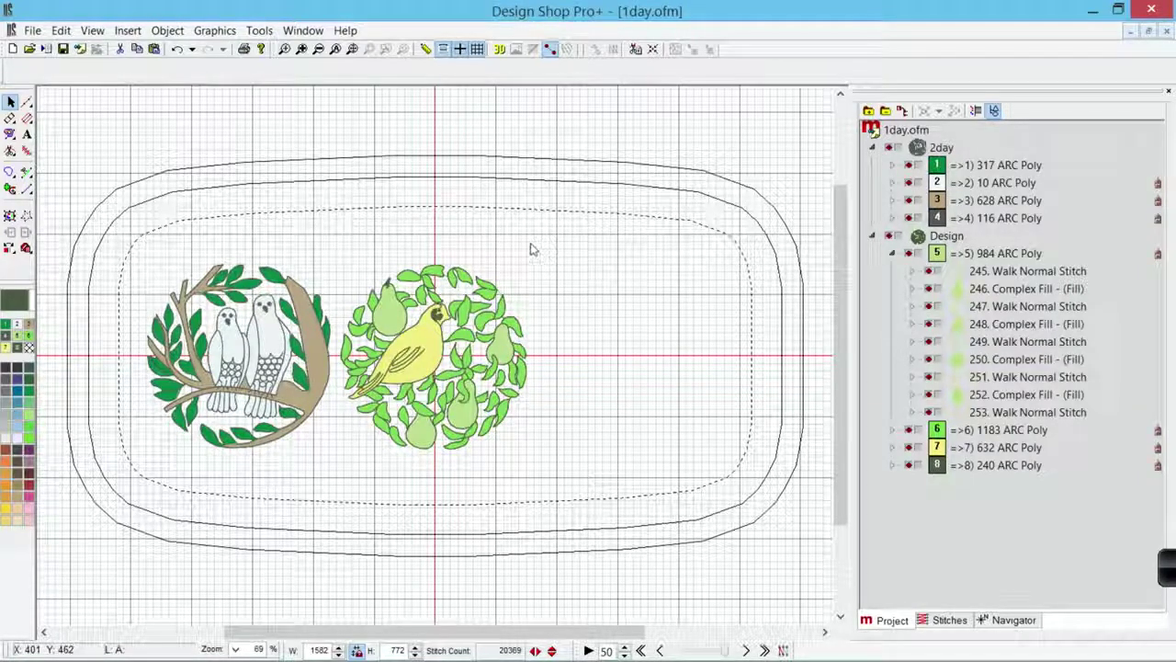
click(92, 30)
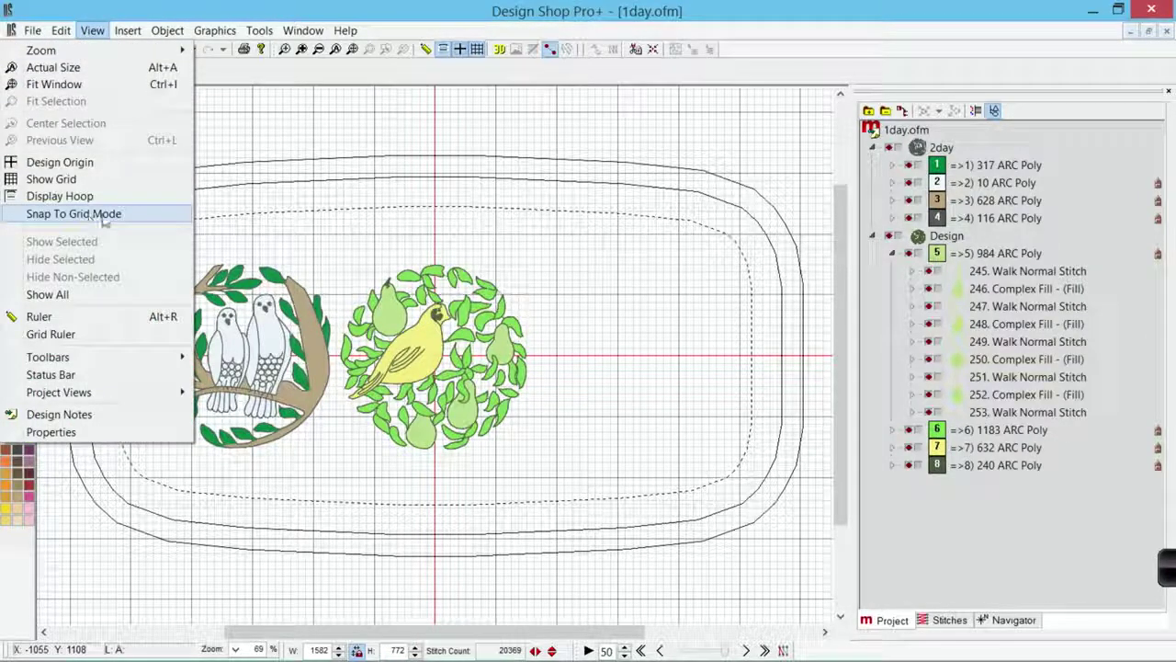
- Turn off the grid and hoop outline to zoom onto both designs, then show stitches in 3D
click(484, 213)
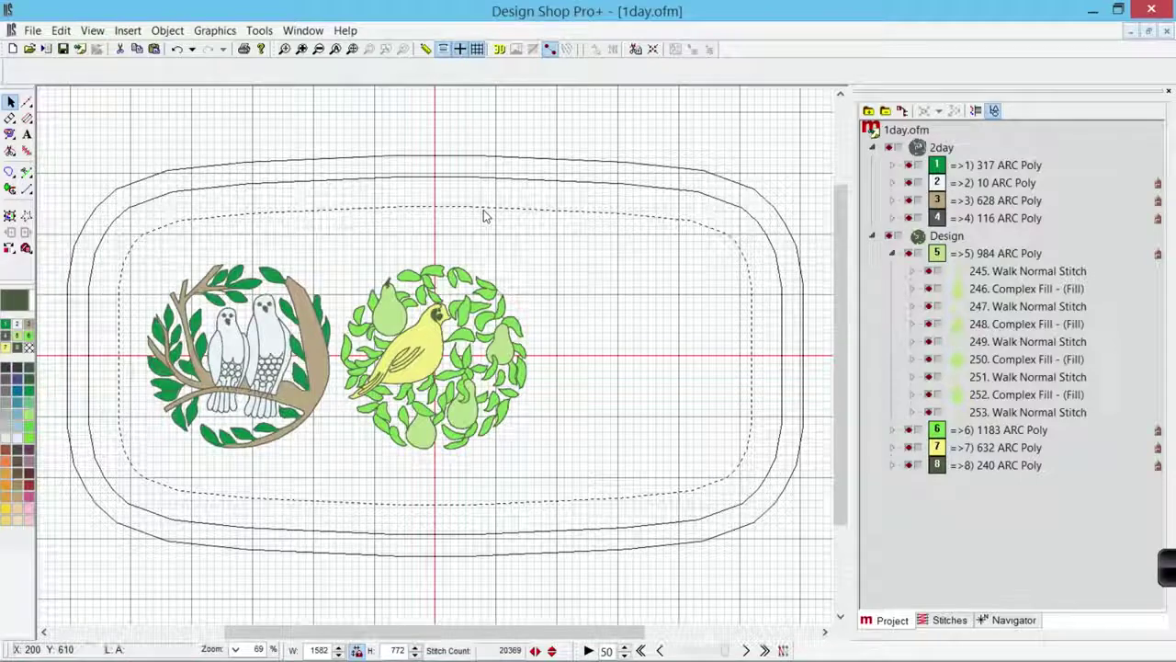
click(476, 50)
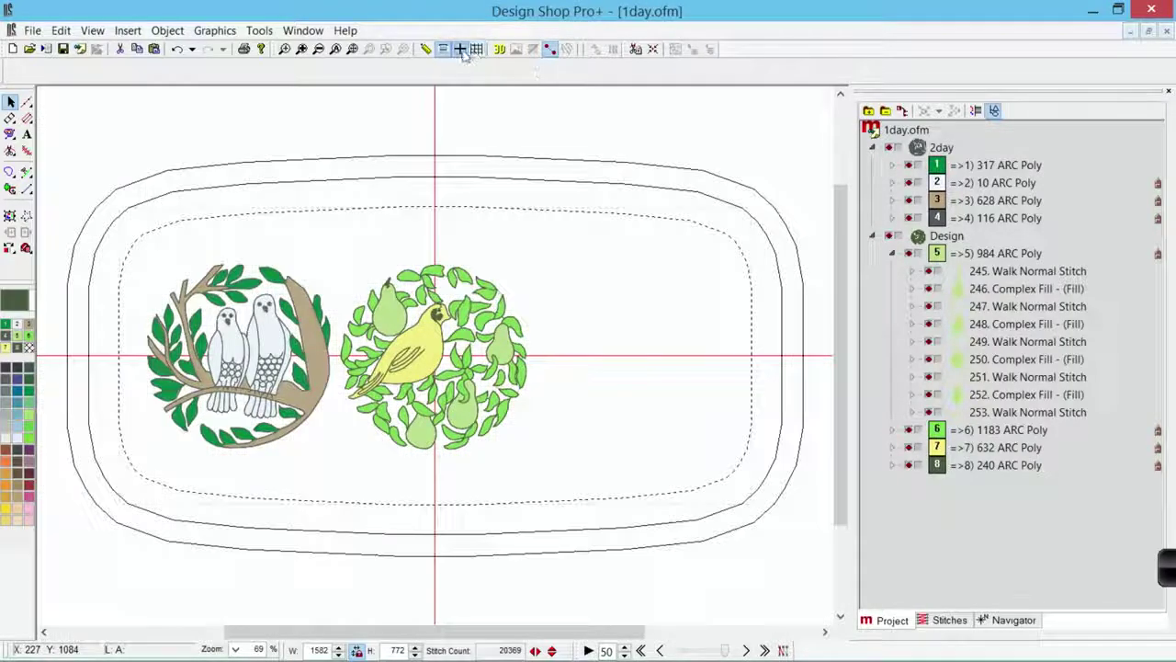
click(460, 49)
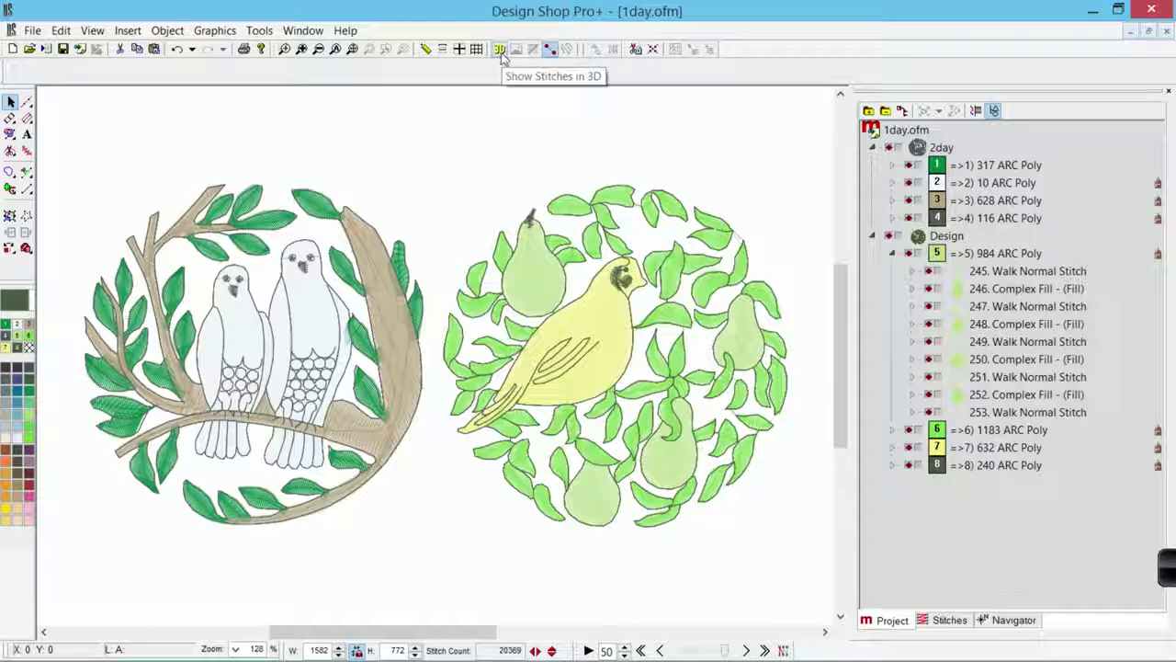
click(501, 50)
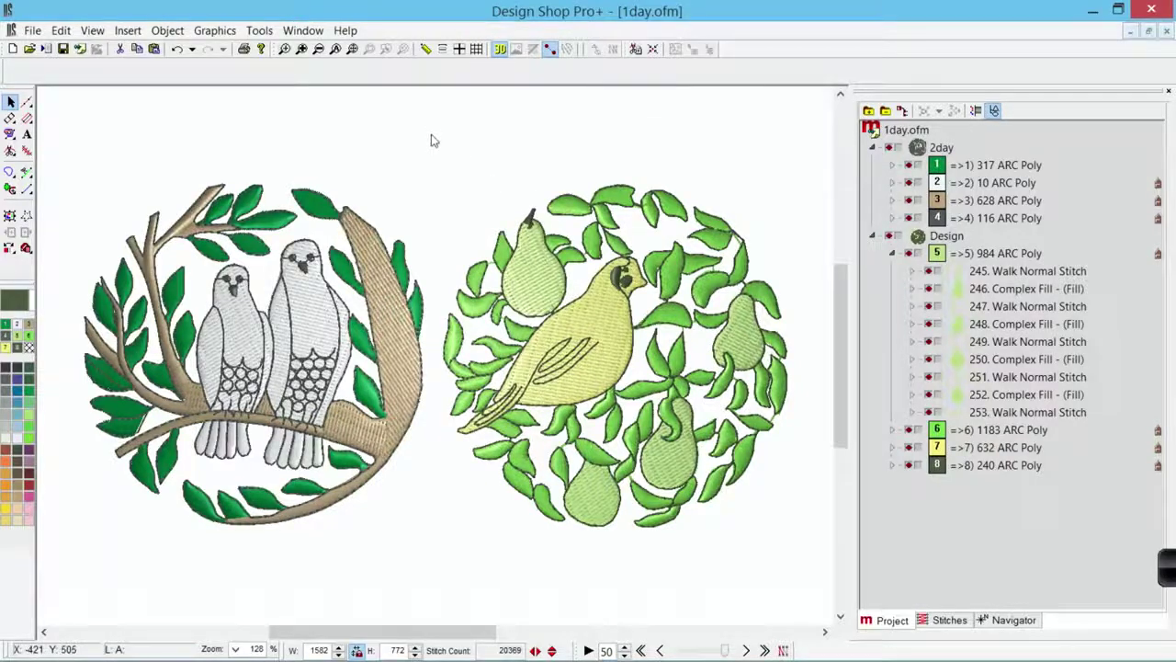
- Drag a marquee around the partridge-and-pear design to select all of it
drag(431, 130, 806, 568)
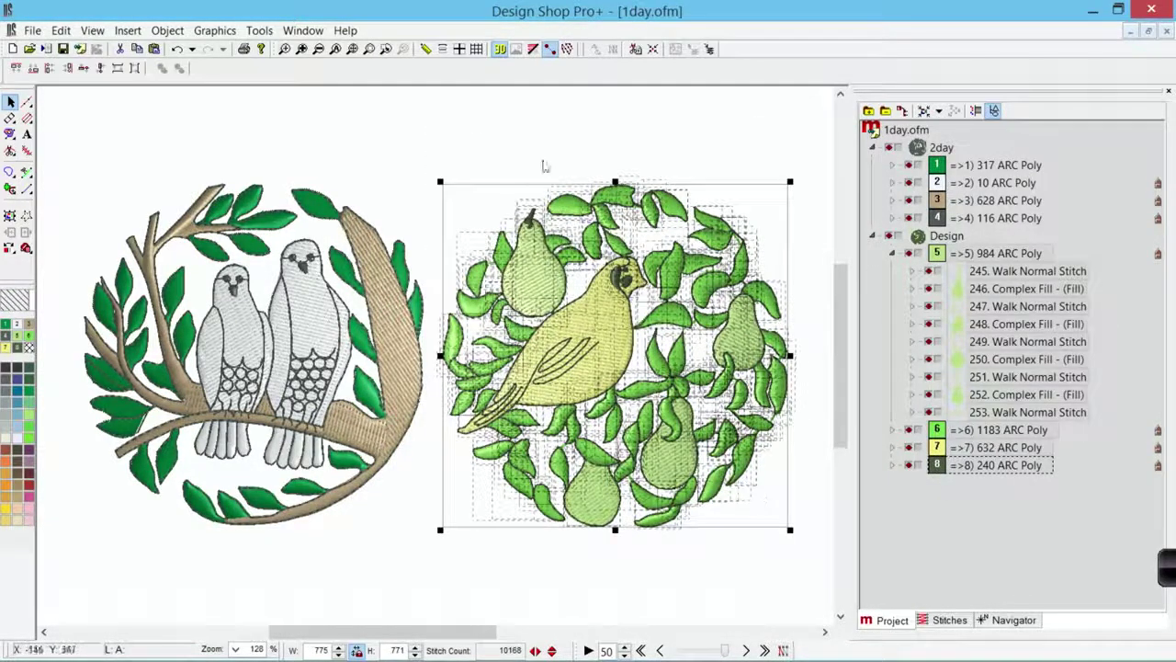
- Hide the pear design's stitches, then clear its selection with the Zoom tool chosen
click(534, 50)
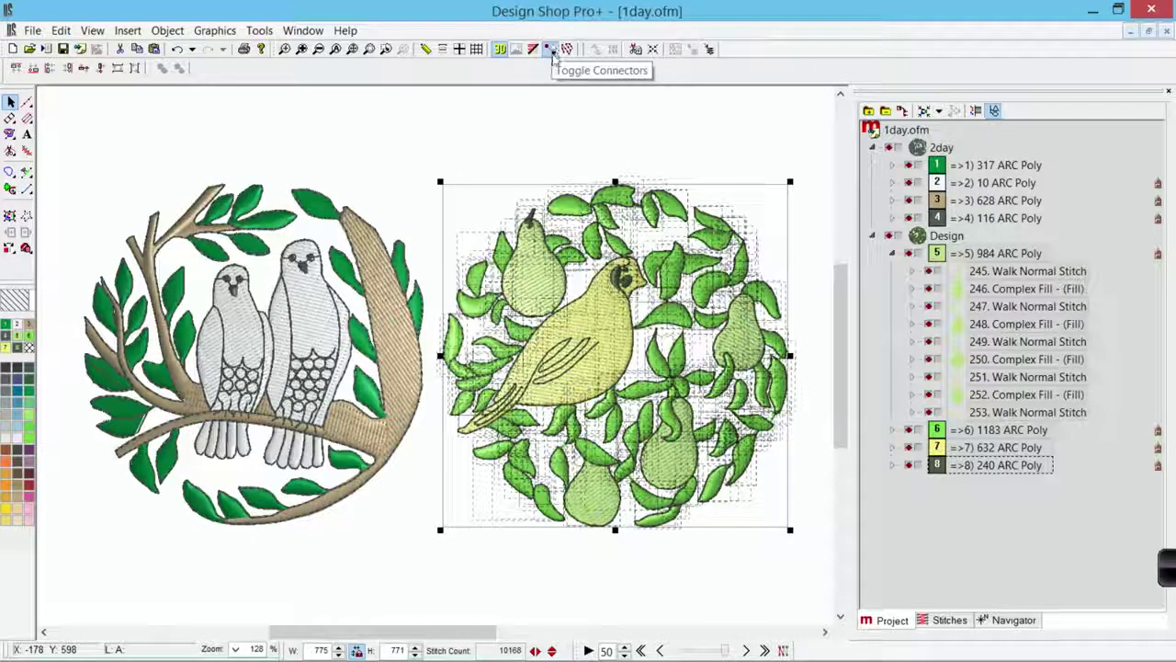
click(376, 92)
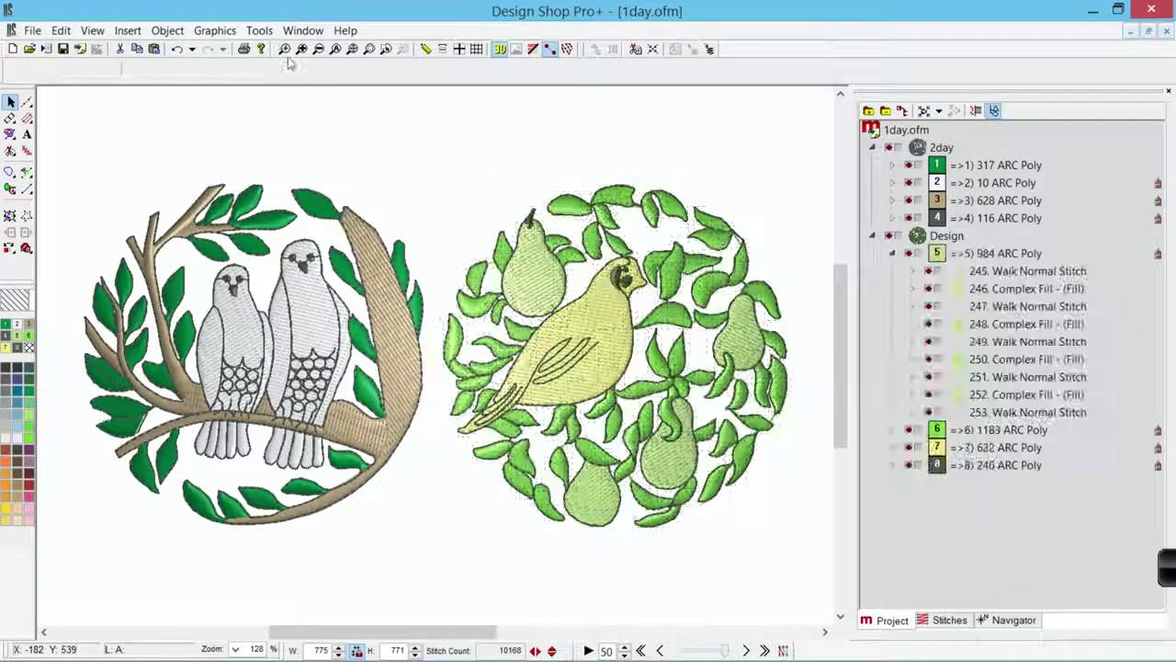
click(285, 49)
- Zoom in on the pear's top leaves and toggle the connector stitches off and back on
drag(589, 154, 683, 254)
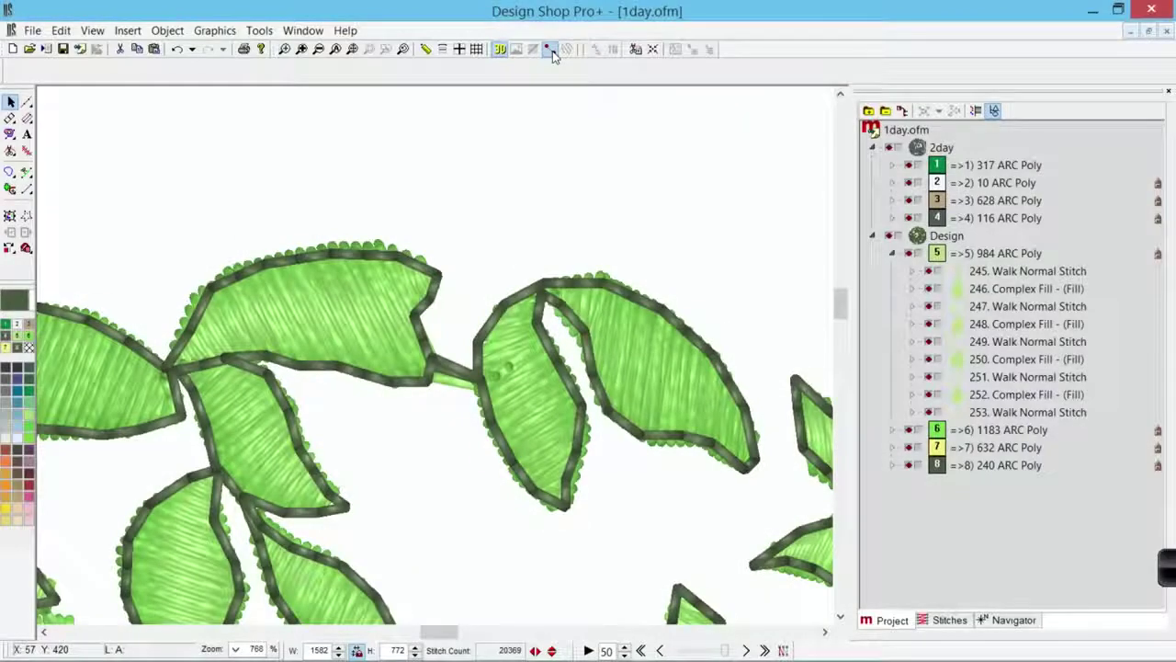
click(550, 50)
click(553, 54)
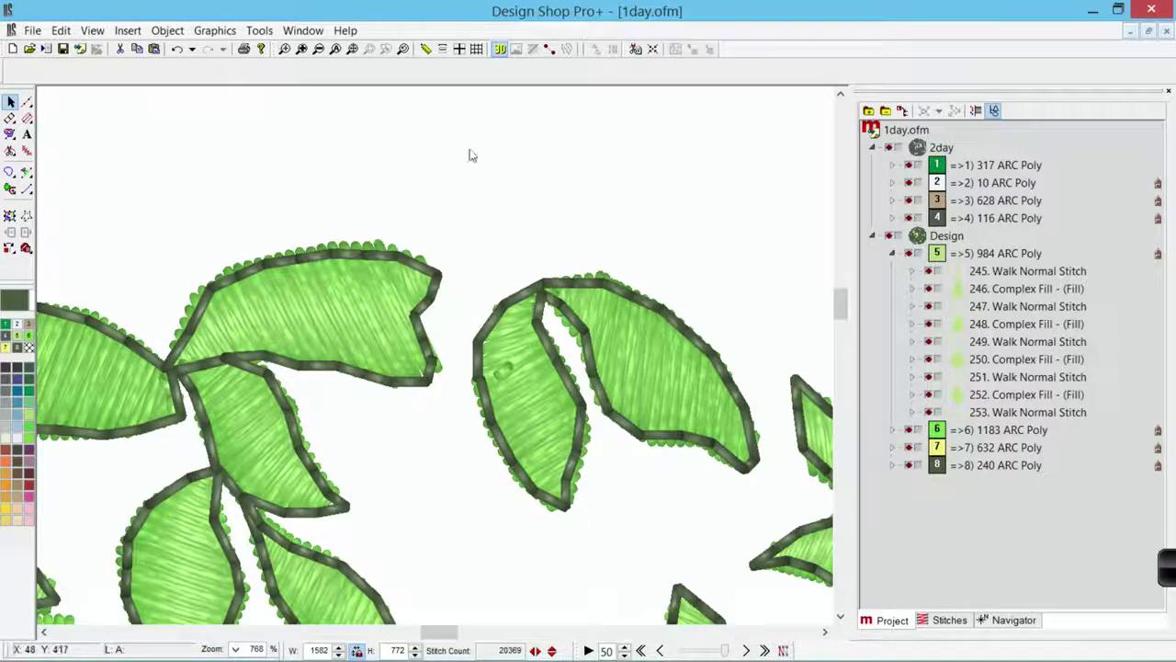
click(550, 49)
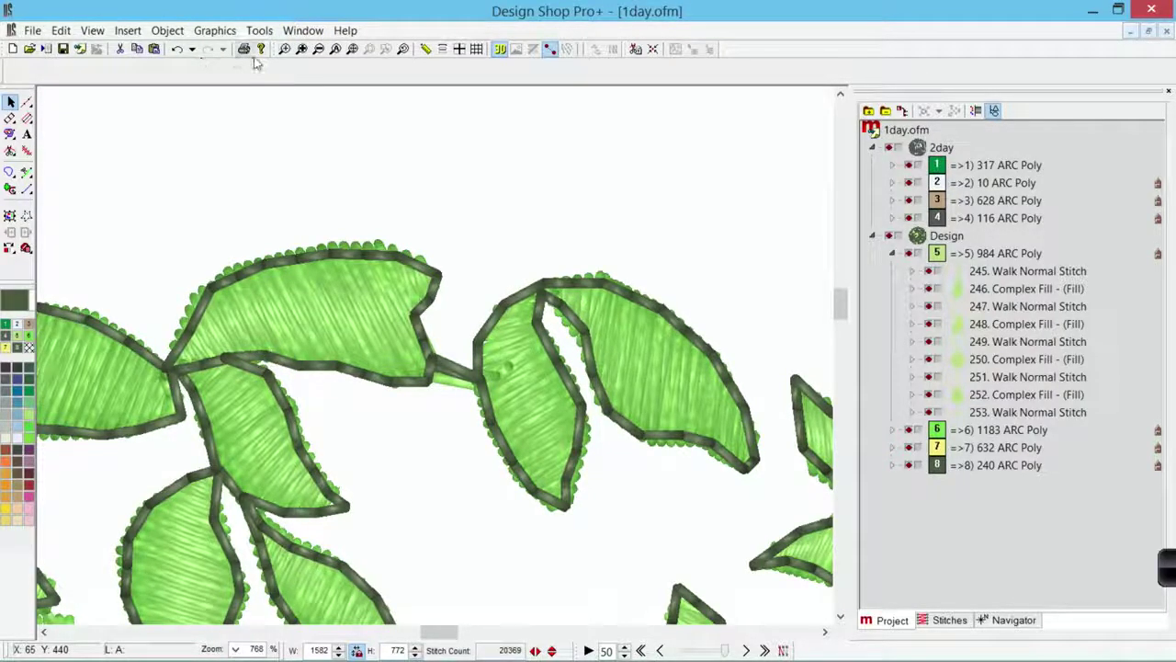
click(353, 51)
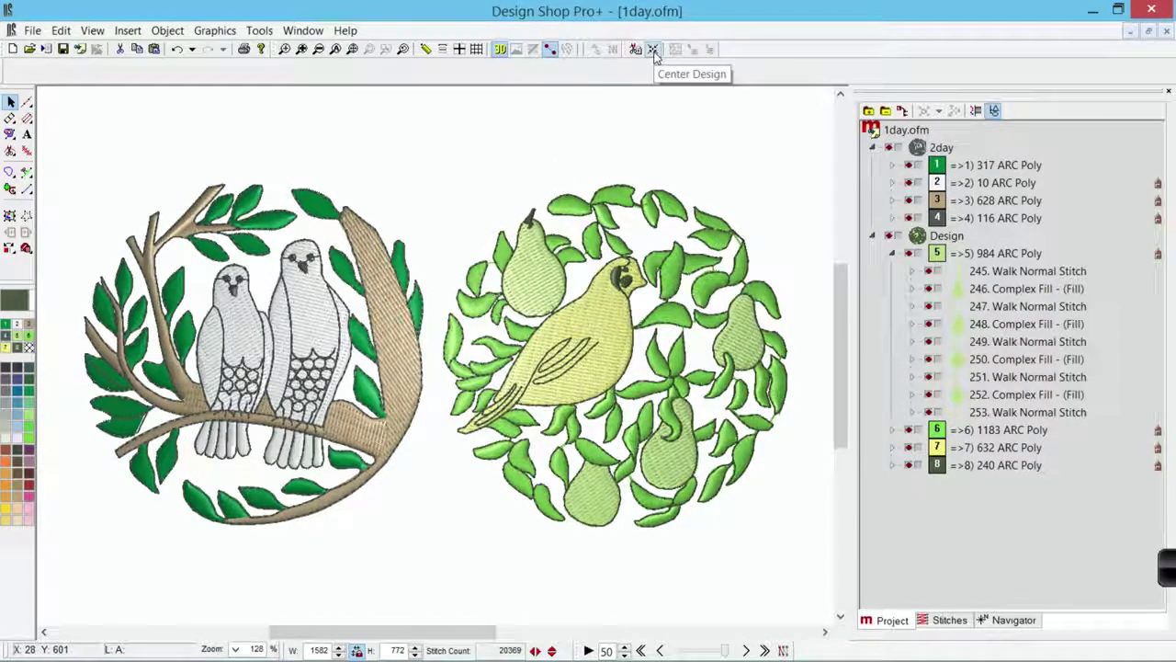
- Show the red centre lines, zoom out, centre the designs, and toggle the hoop on and off
click(459, 48)
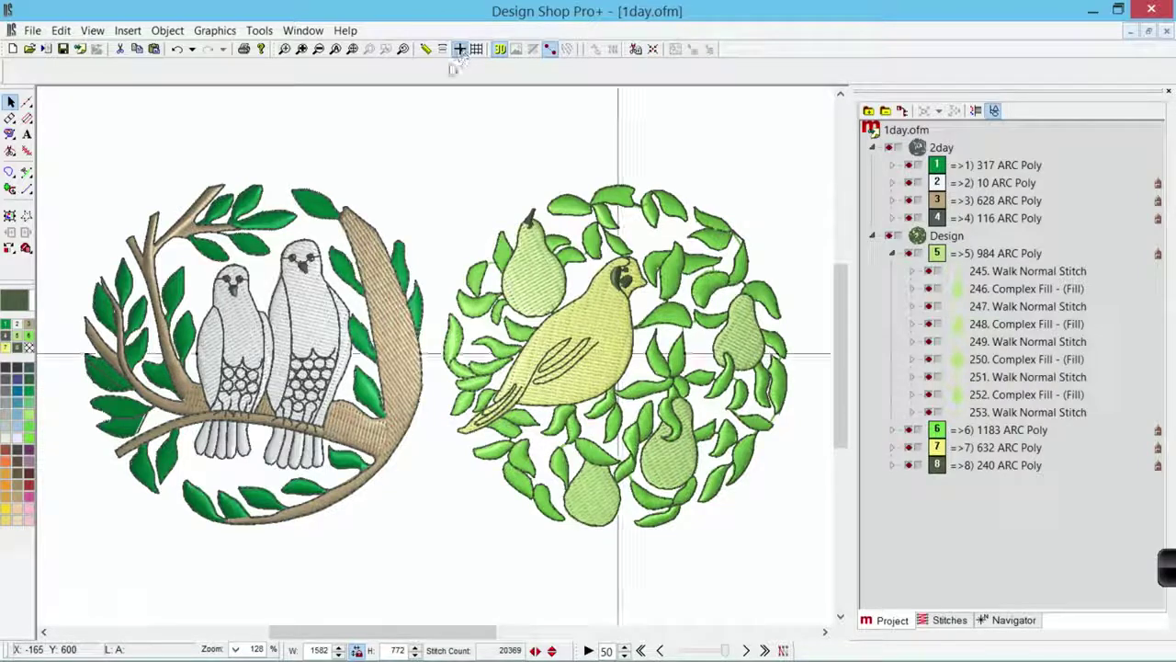
click(318, 48)
click(318, 49)
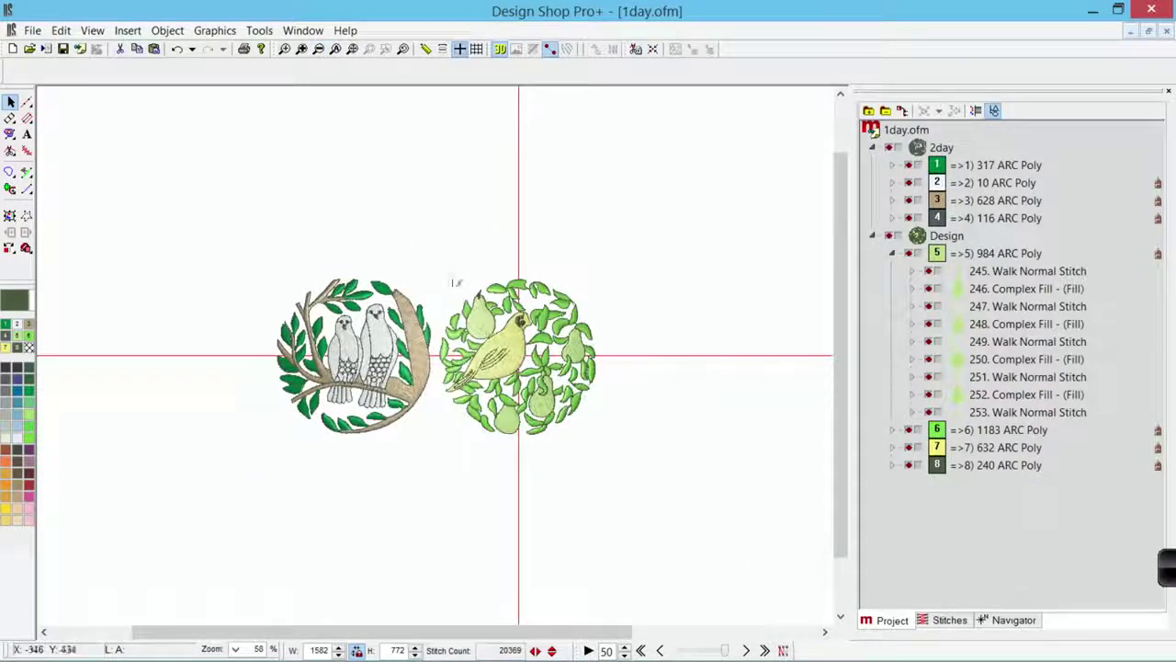
click(654, 50)
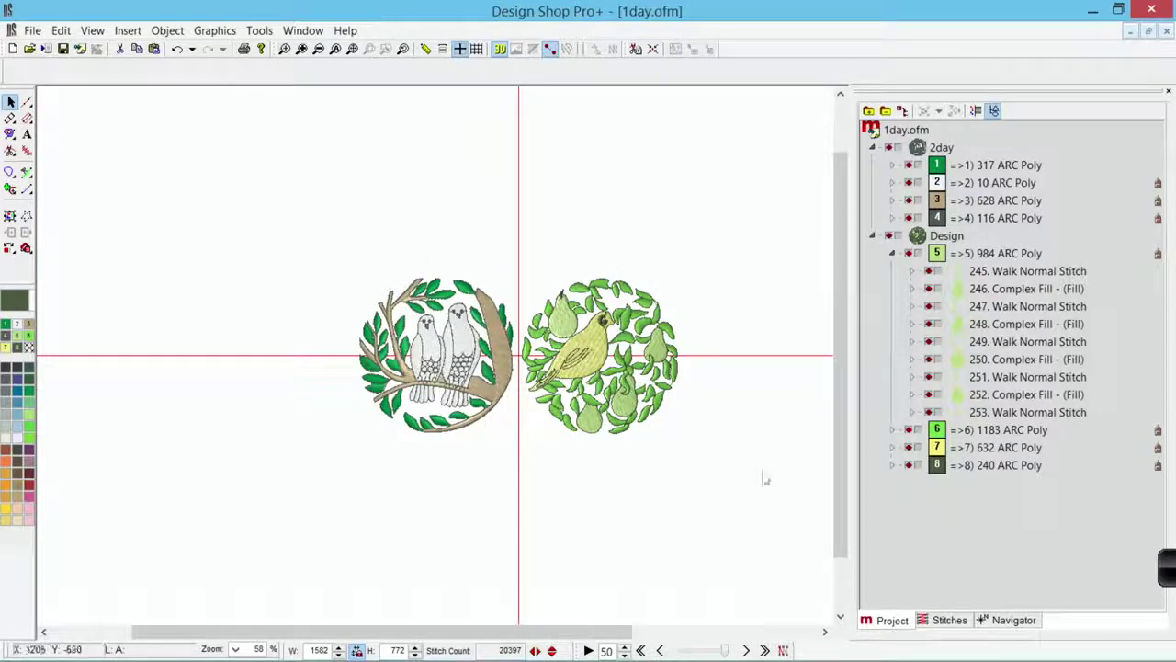
click(443, 50)
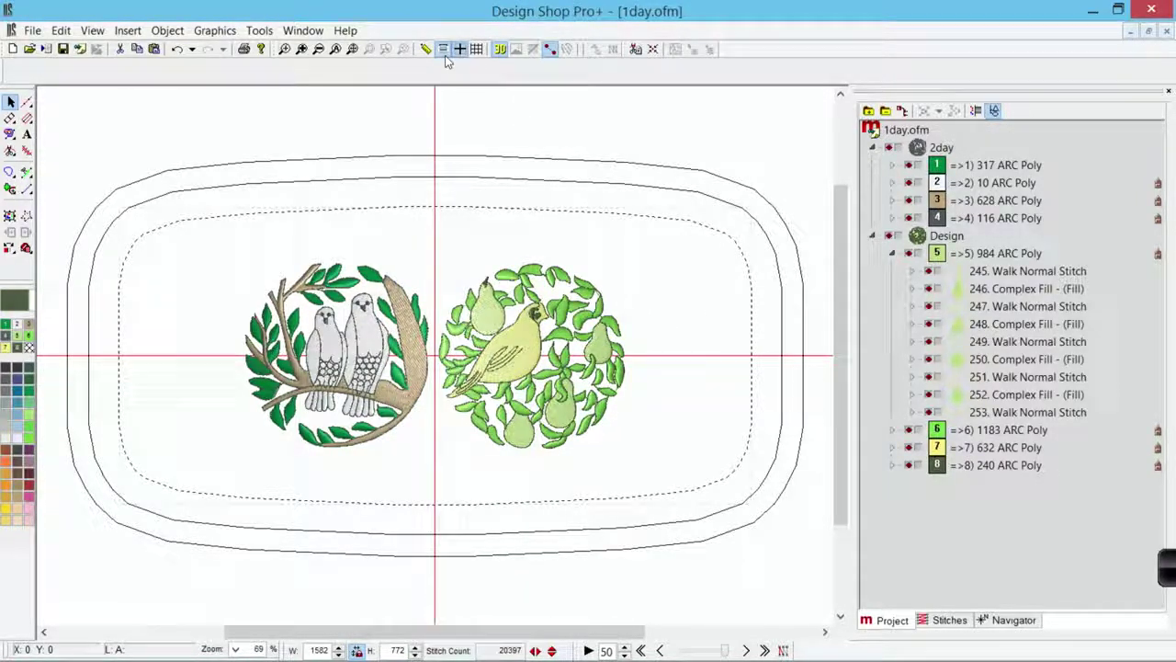
click(444, 52)
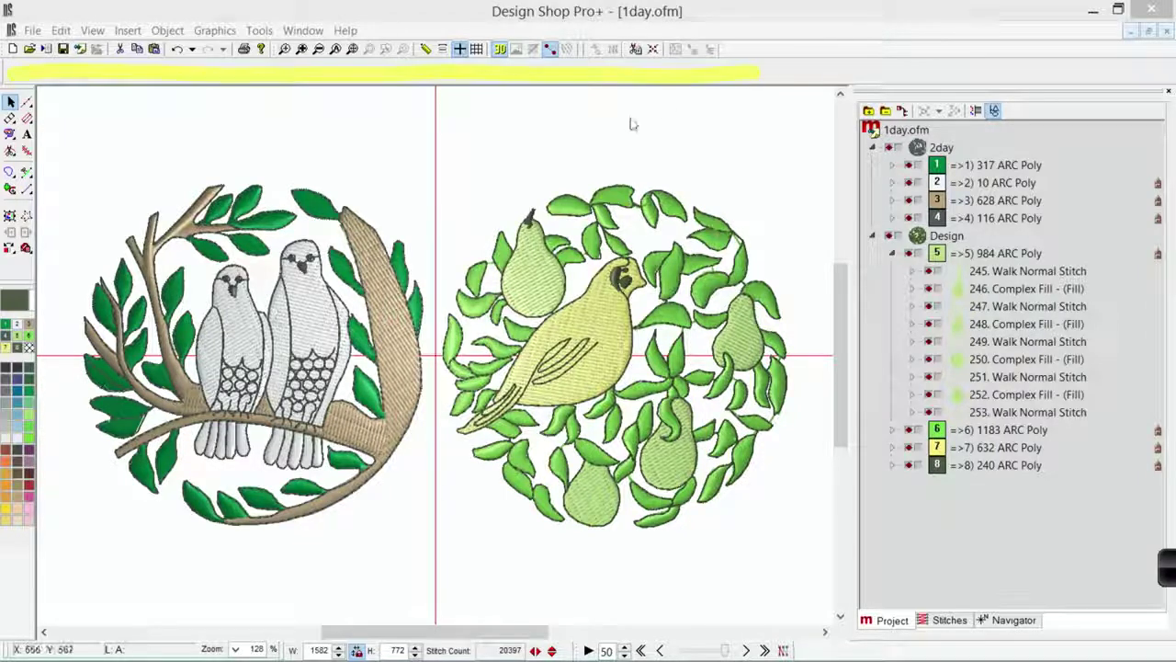
click(542, 282)
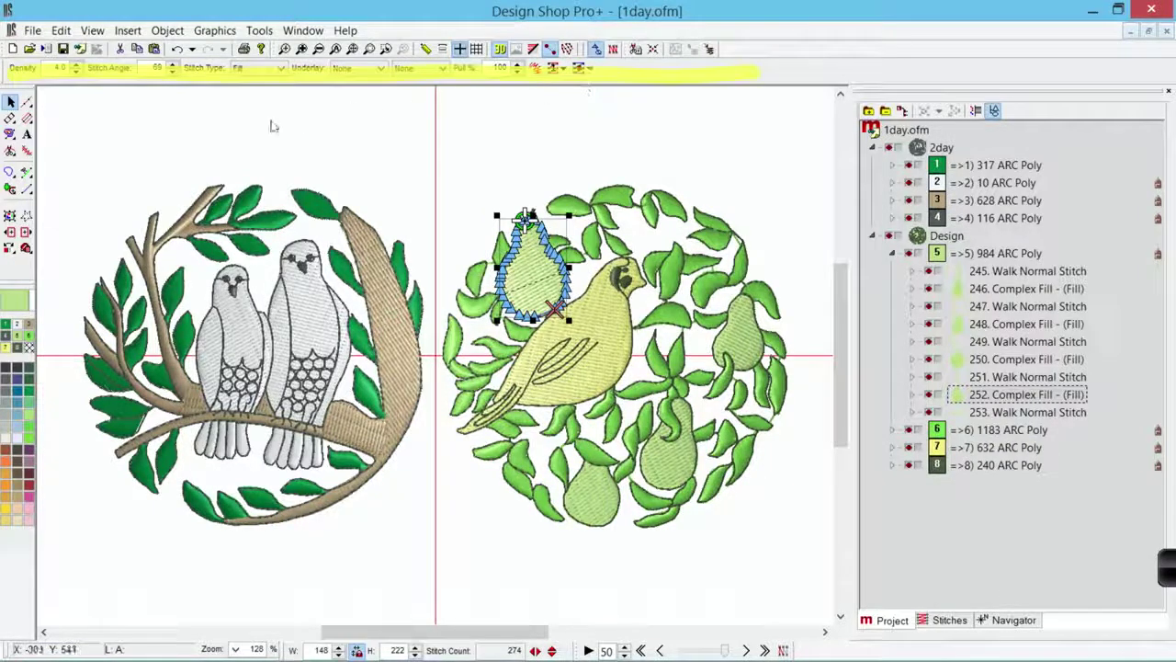
click(28, 102)
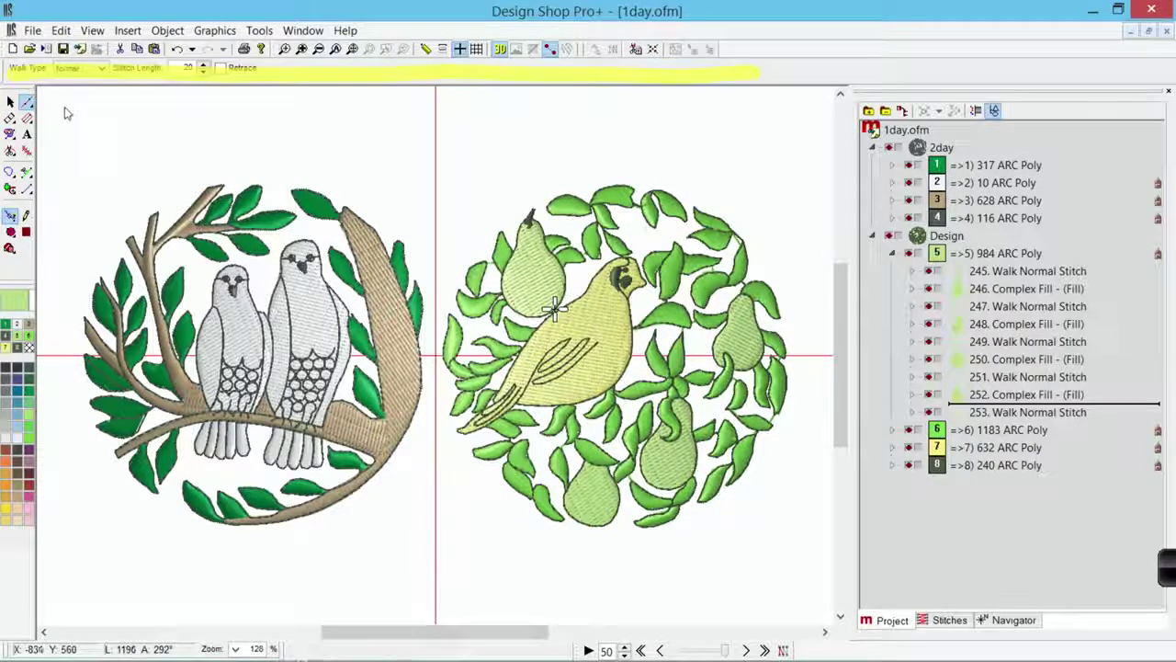
key(Escape)
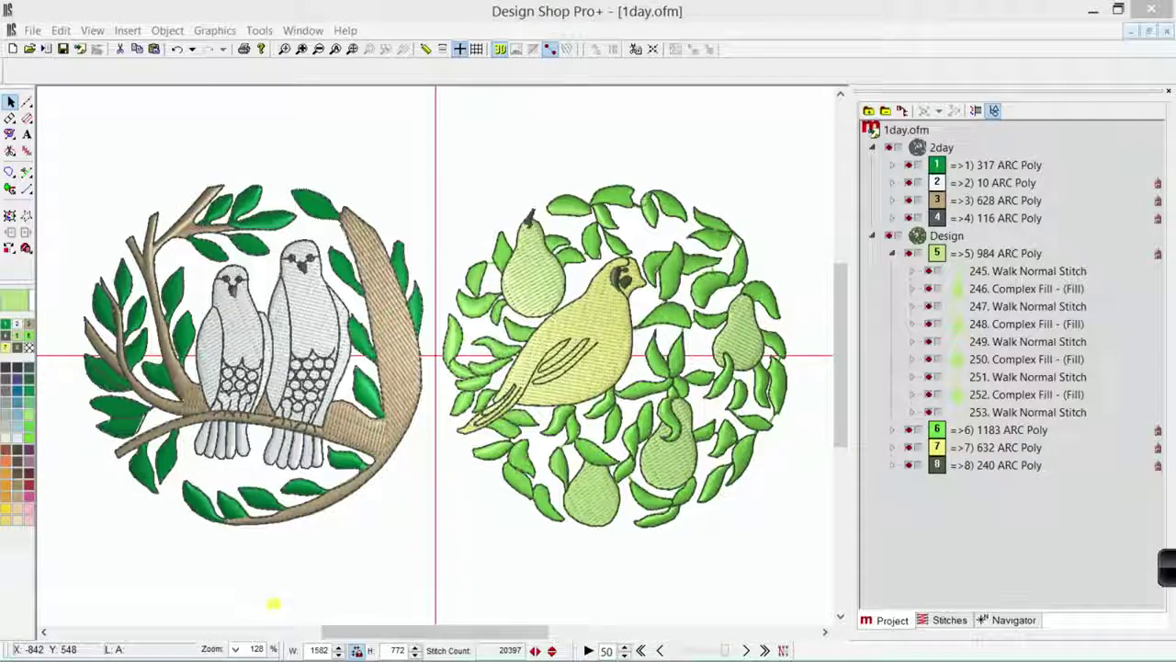
- Pan the canvas sideways until the dove and partridge designs both sit fully in view
scroll(273, 603, left, 5)
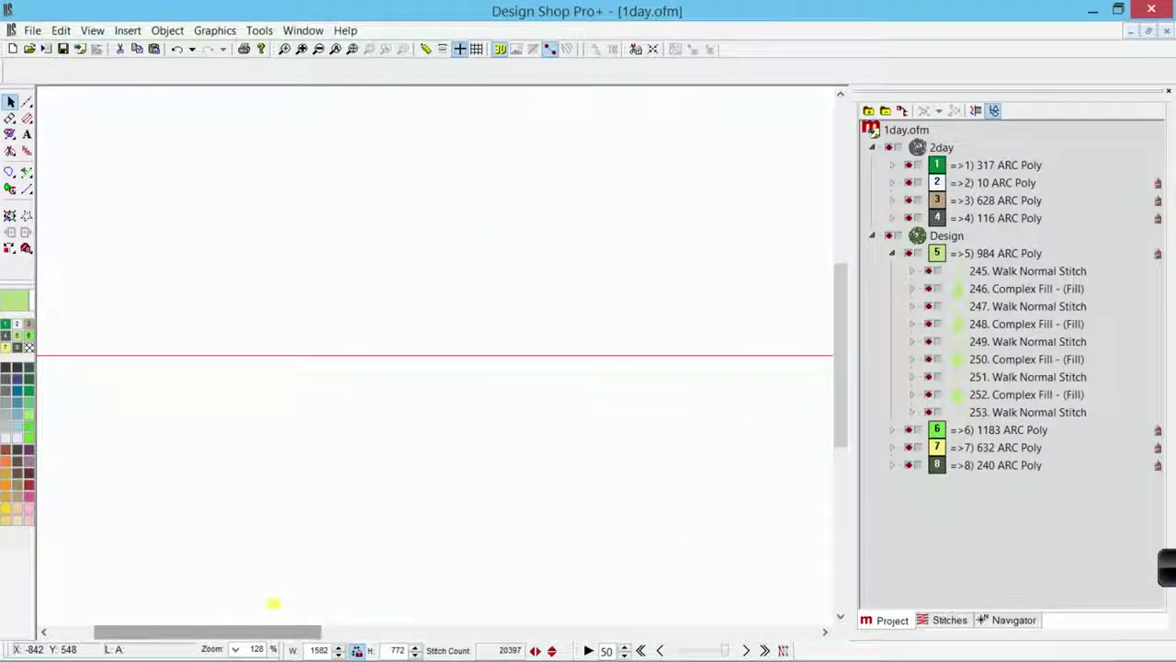
scroll(273, 603, right, 1)
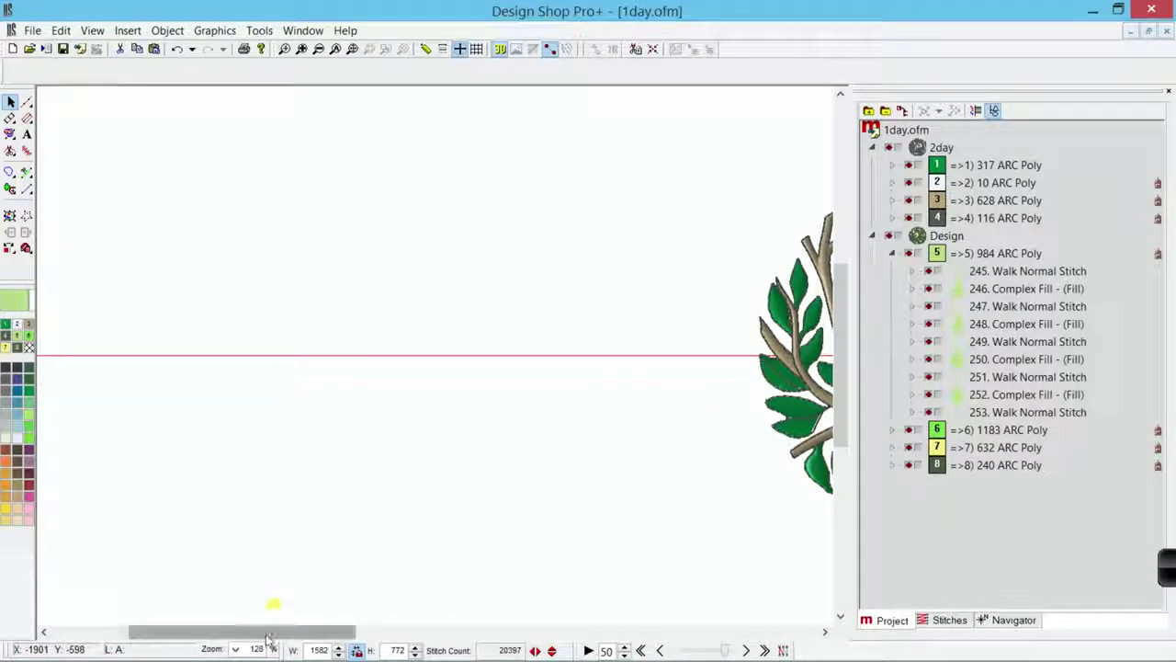
scroll(273, 602, right, 1)
scroll(326, 641, right, 3)
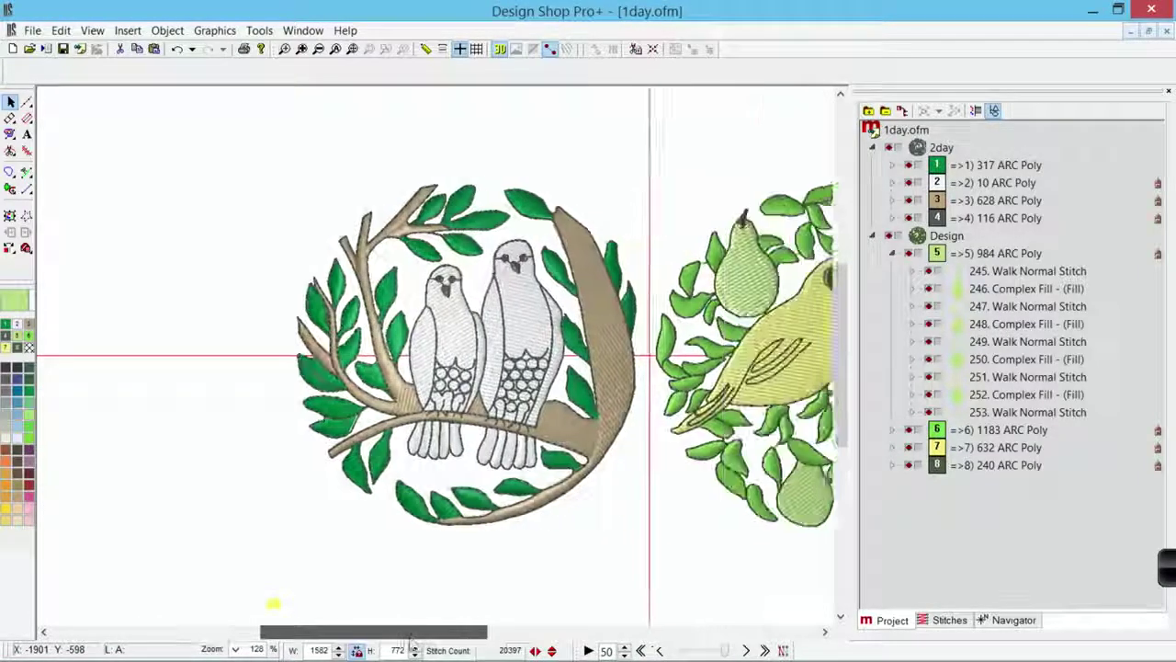
drag(452, 649, 459, 649)
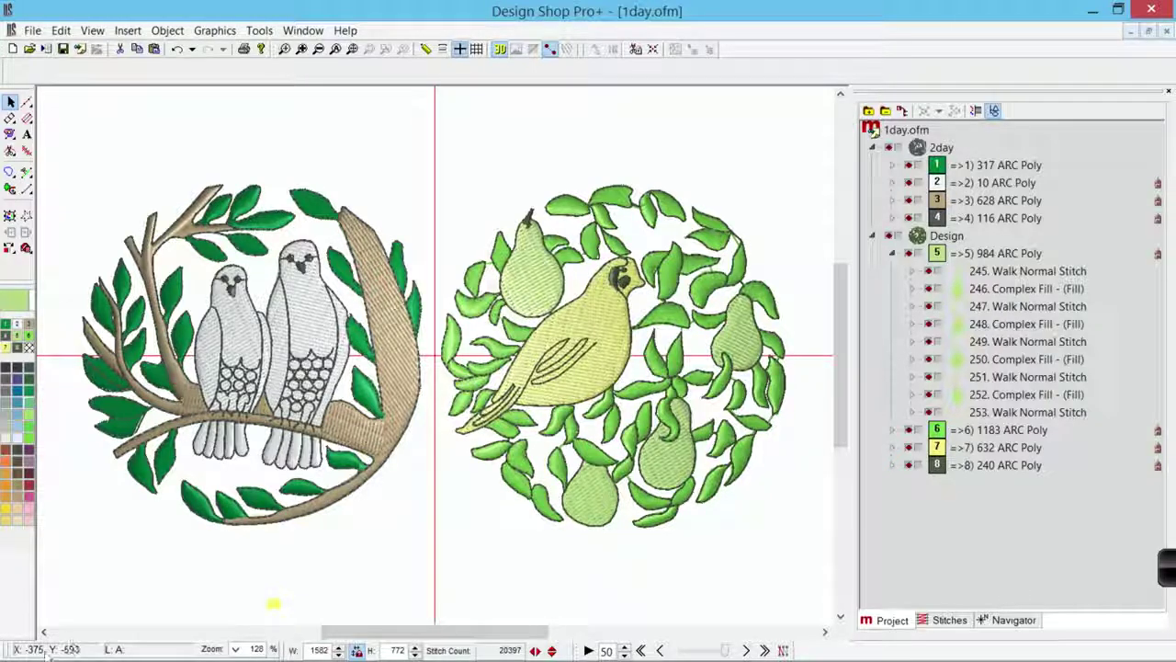
click(235, 649)
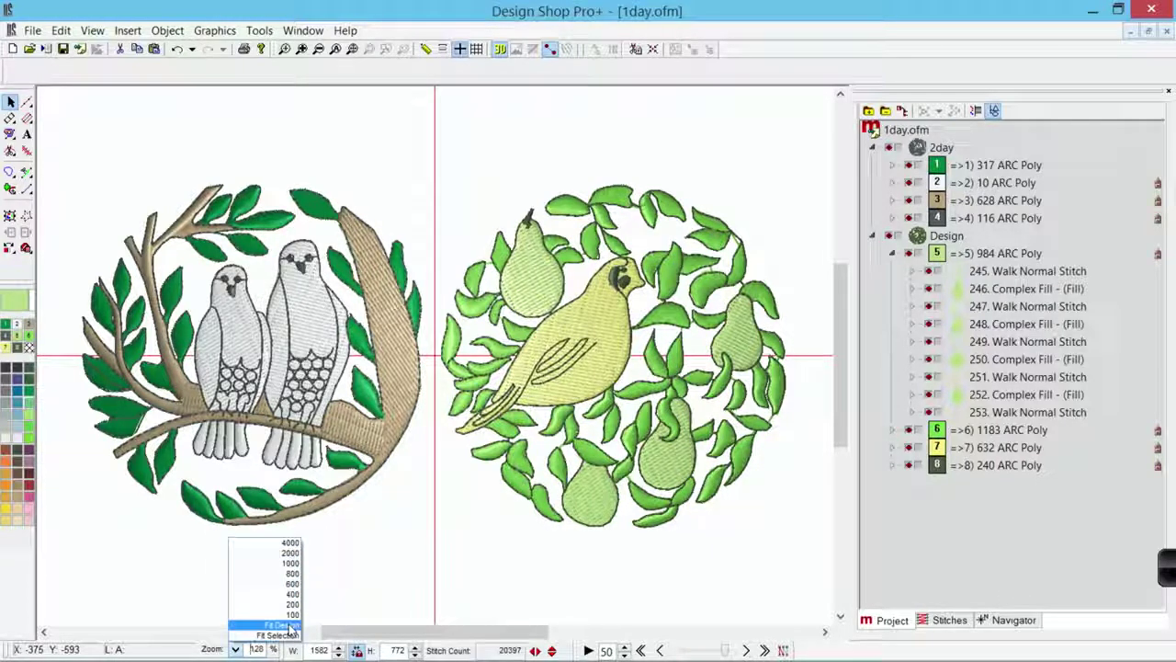
click(290, 543)
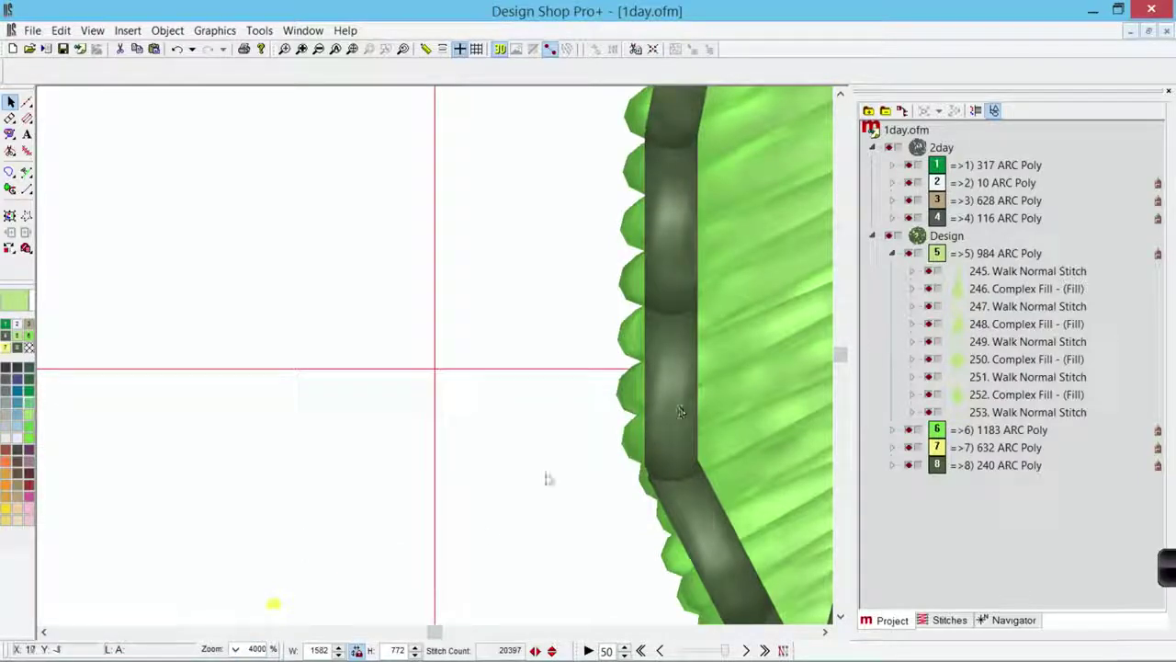
click(236, 650)
click(280, 632)
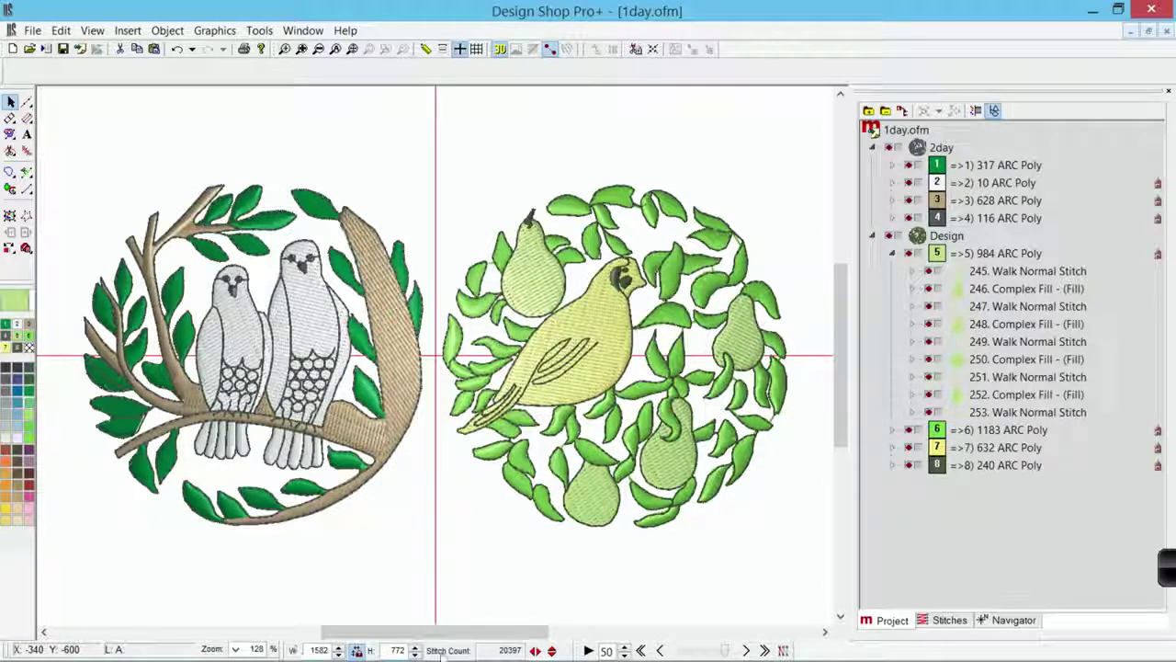
double_click(506, 650)
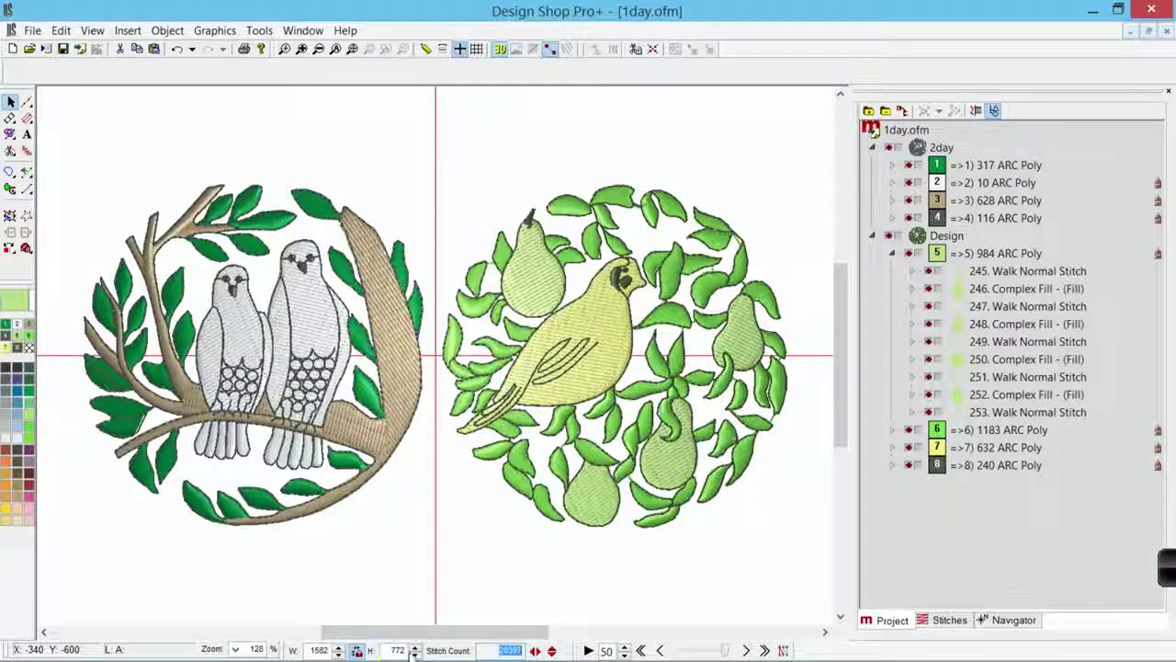
double_click(330, 651)
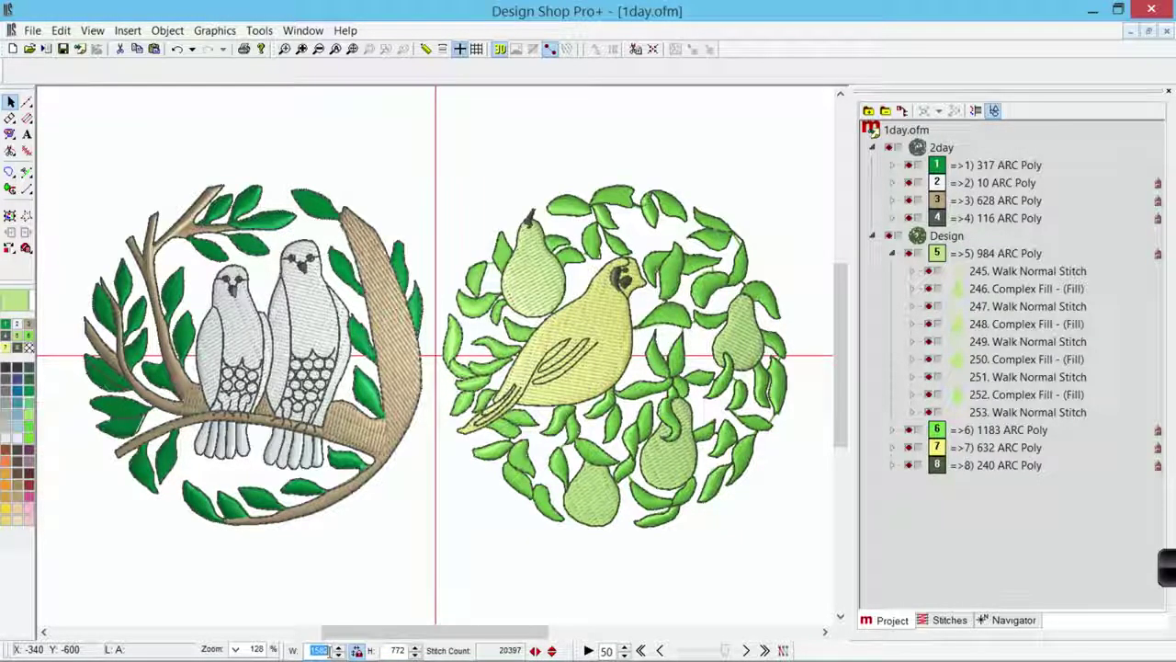
double_click(395, 650)
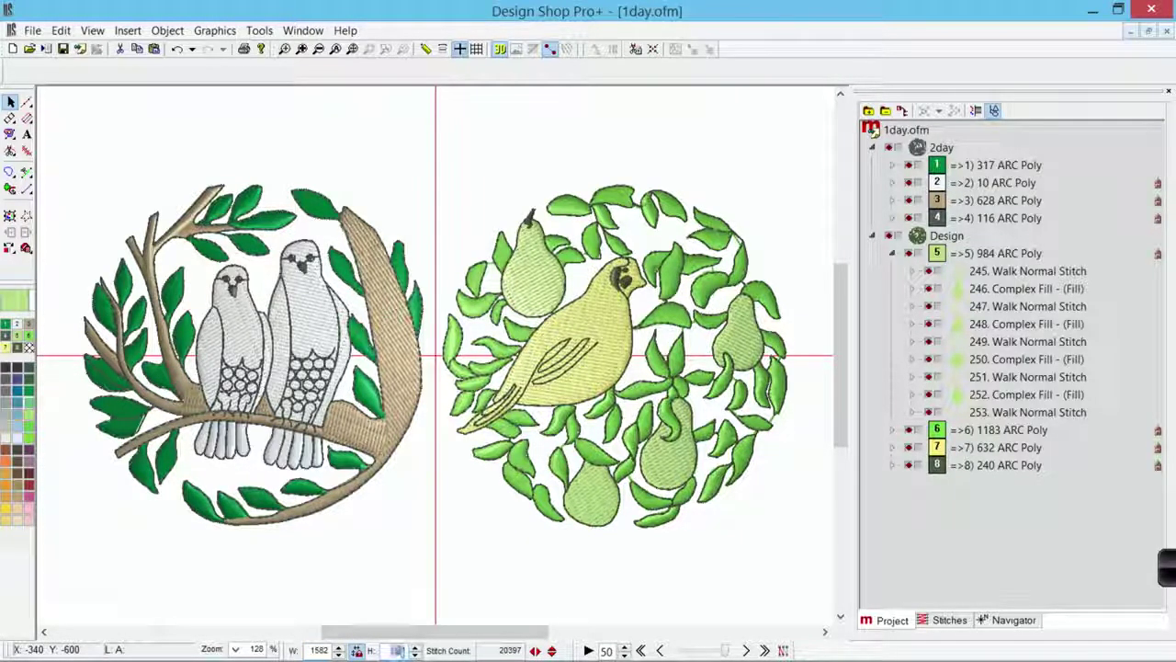
text(772)
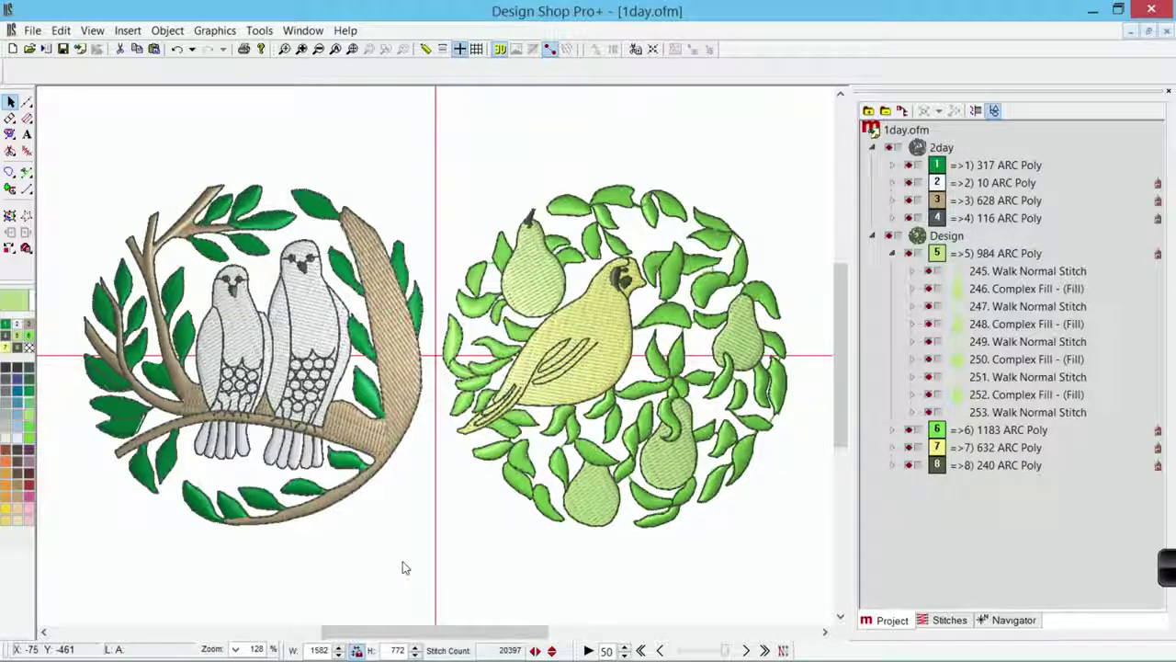
- Set Design Size units to inches in Tools > Options, then select the tan trunk fill
click(263, 31)
click(248, 51)
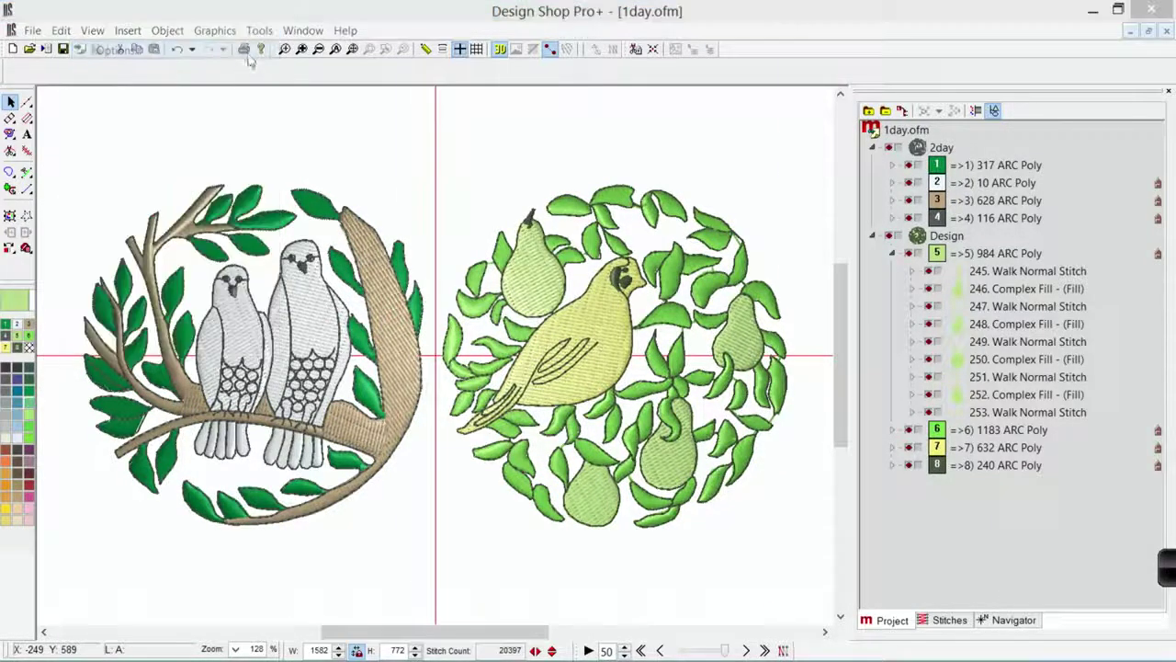
click(568, 95)
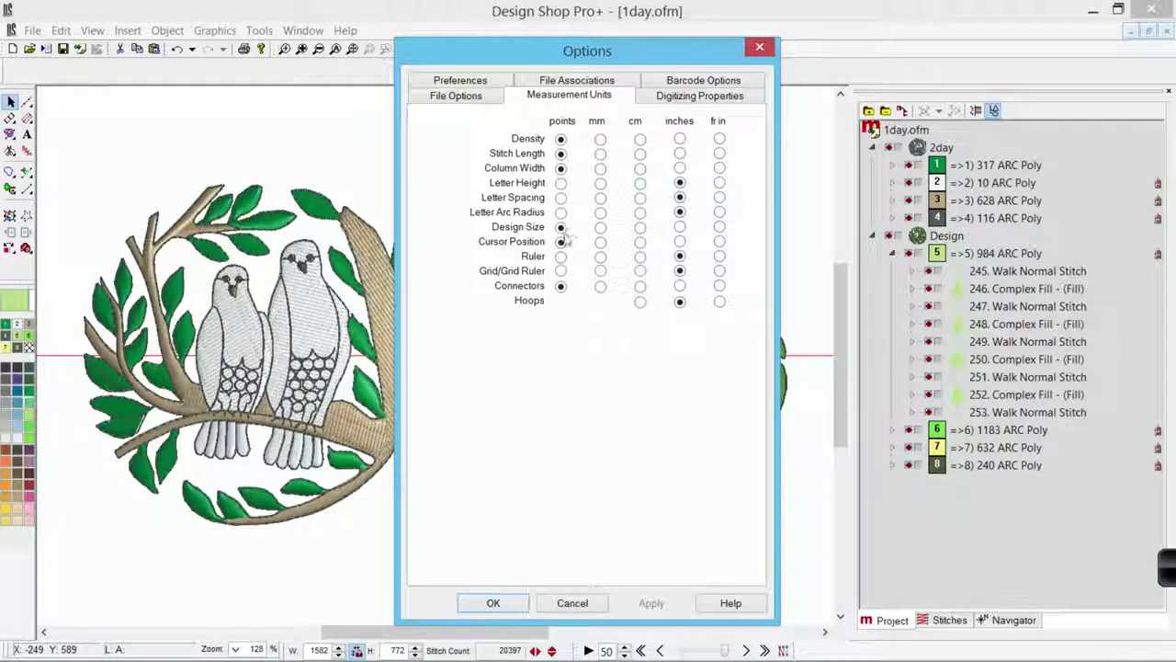
click(679, 227)
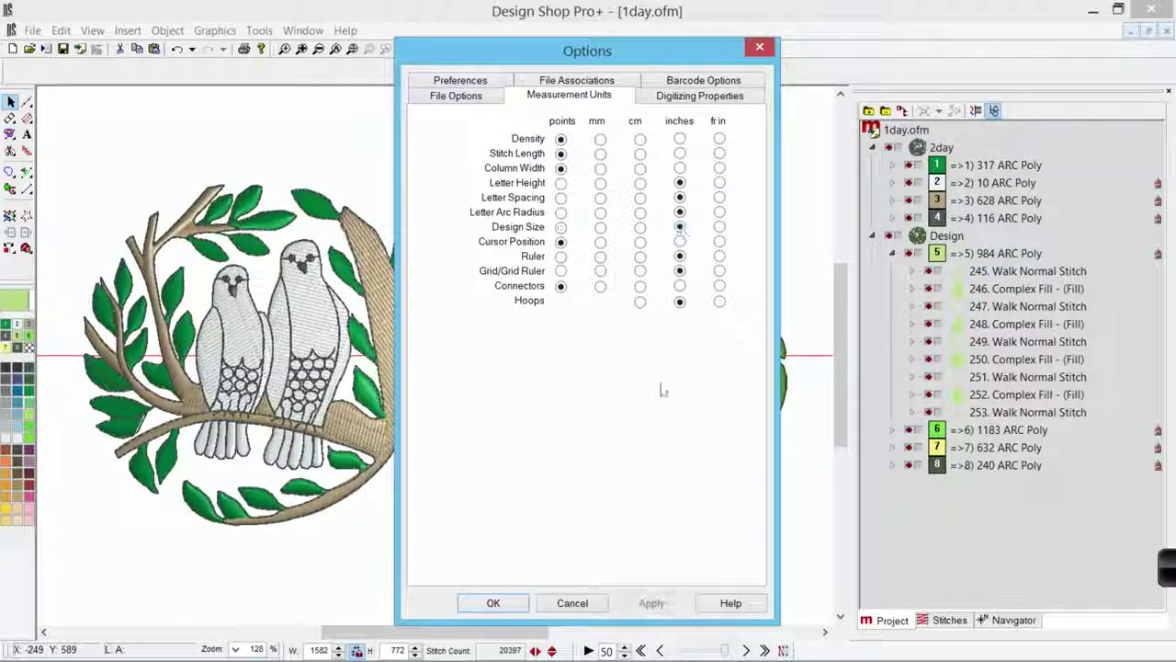
click(677, 605)
click(508, 603)
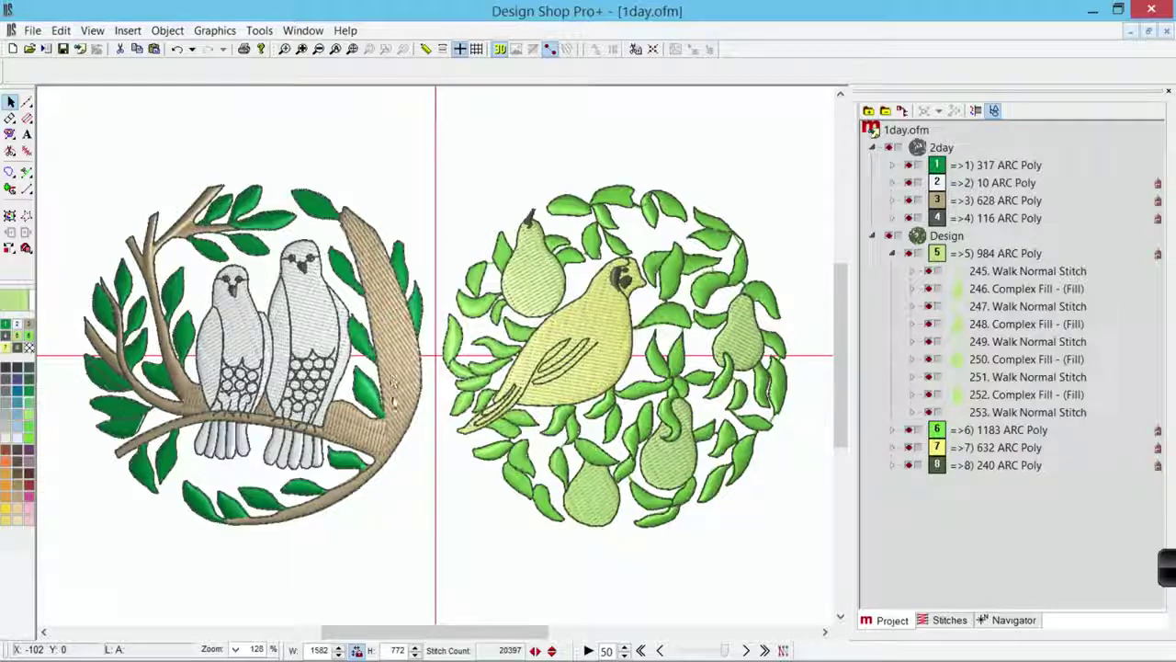
click(397, 404)
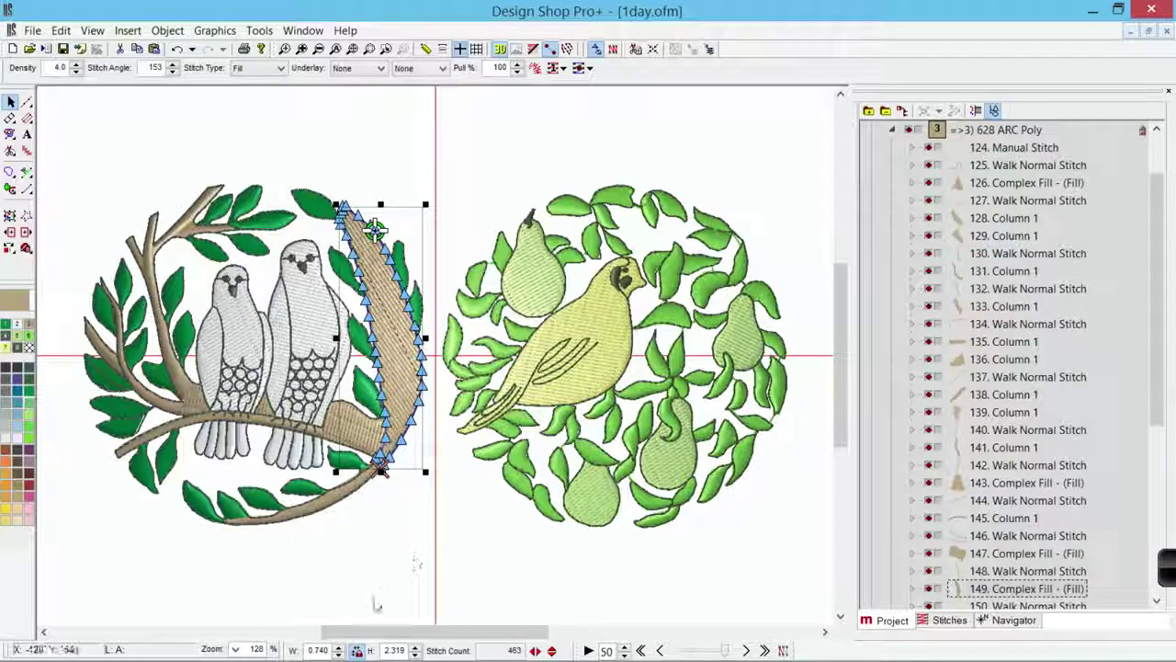
- Deselect the tan tree-trunk fill by clicking empty canvas
click(315, 608)
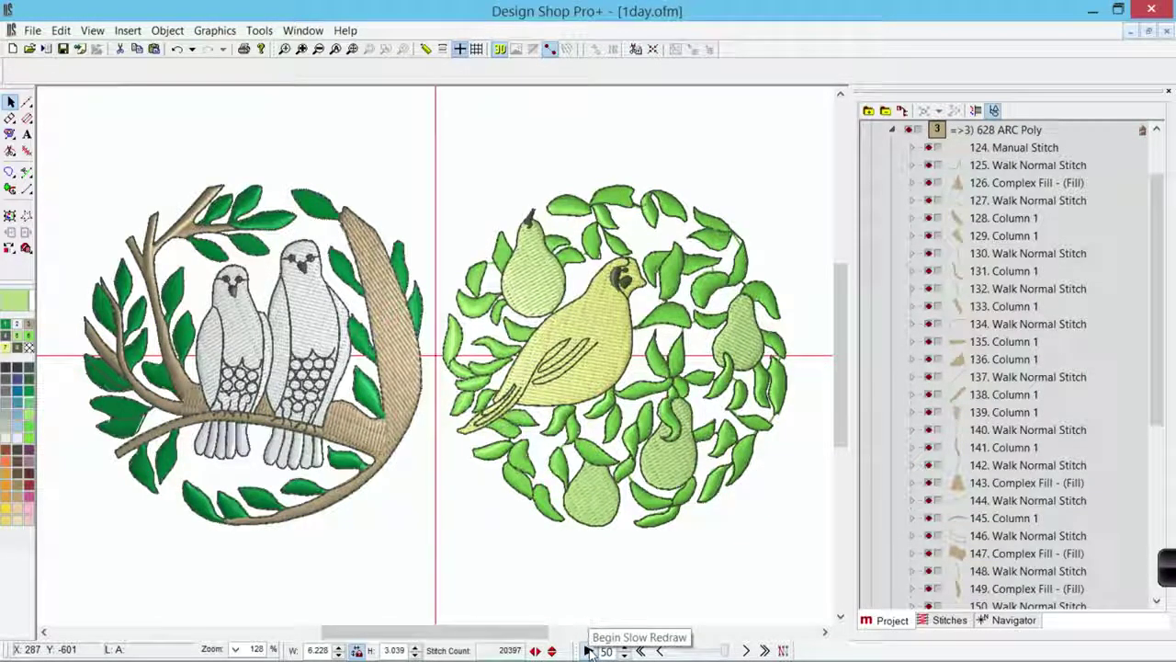
- Run the Begin Slow Redraw stitch-out replay, then stop it to show the full design
click(590, 650)
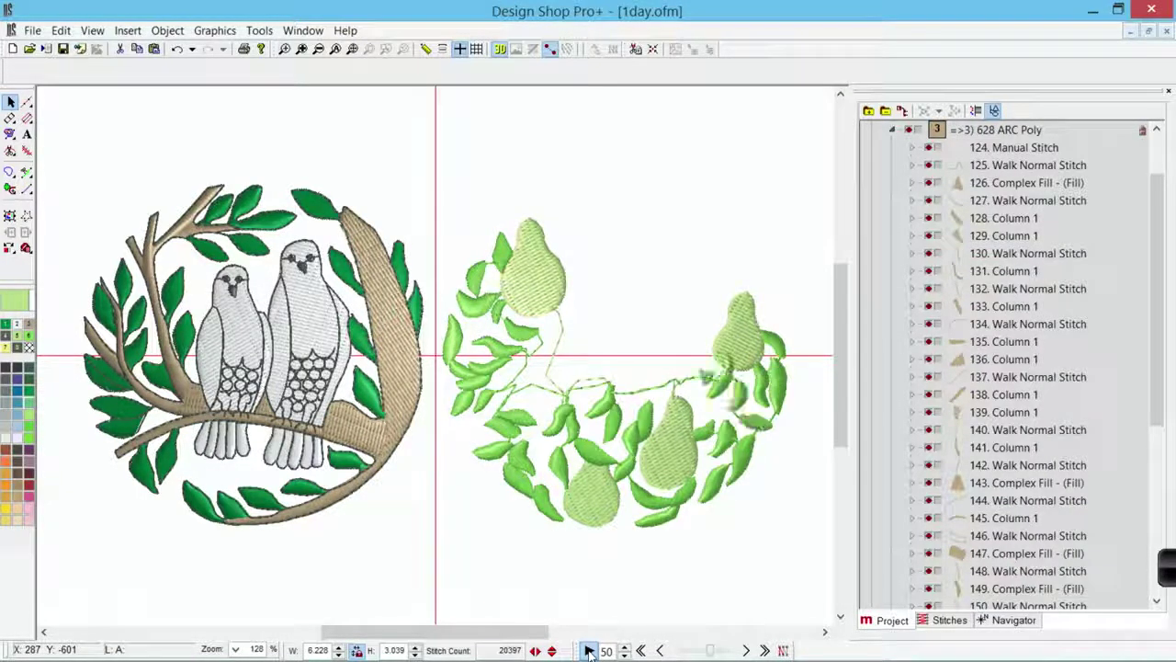
click(589, 651)
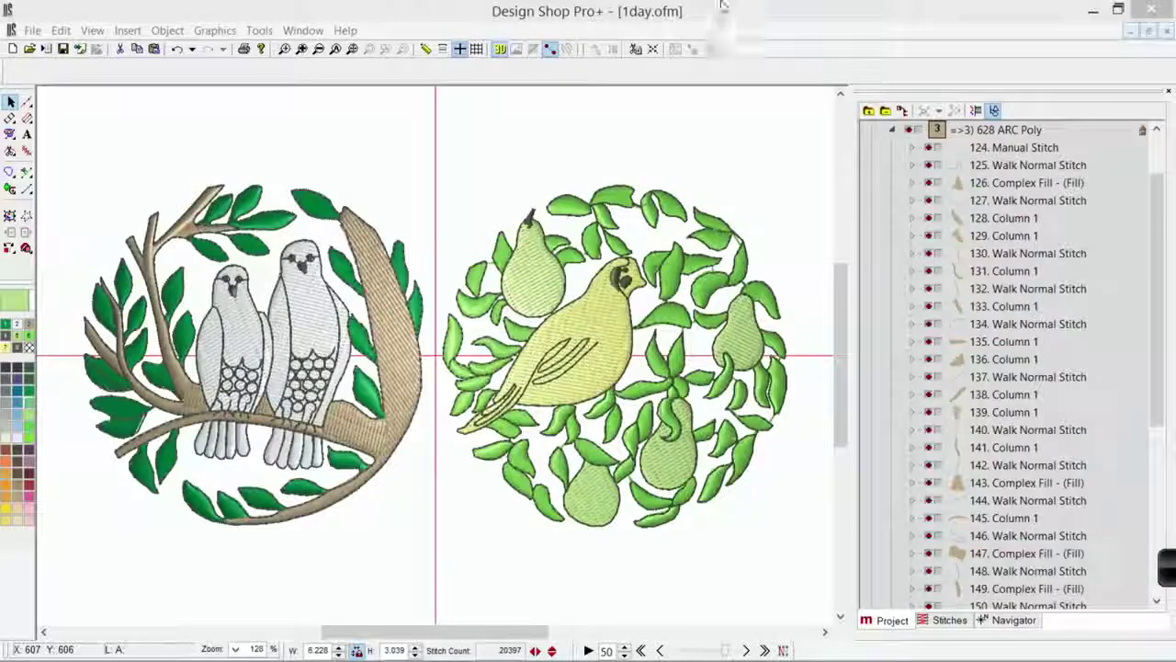
- Bring the Design Shop Pro+ window back into focus via its title bar
click(724, 9)
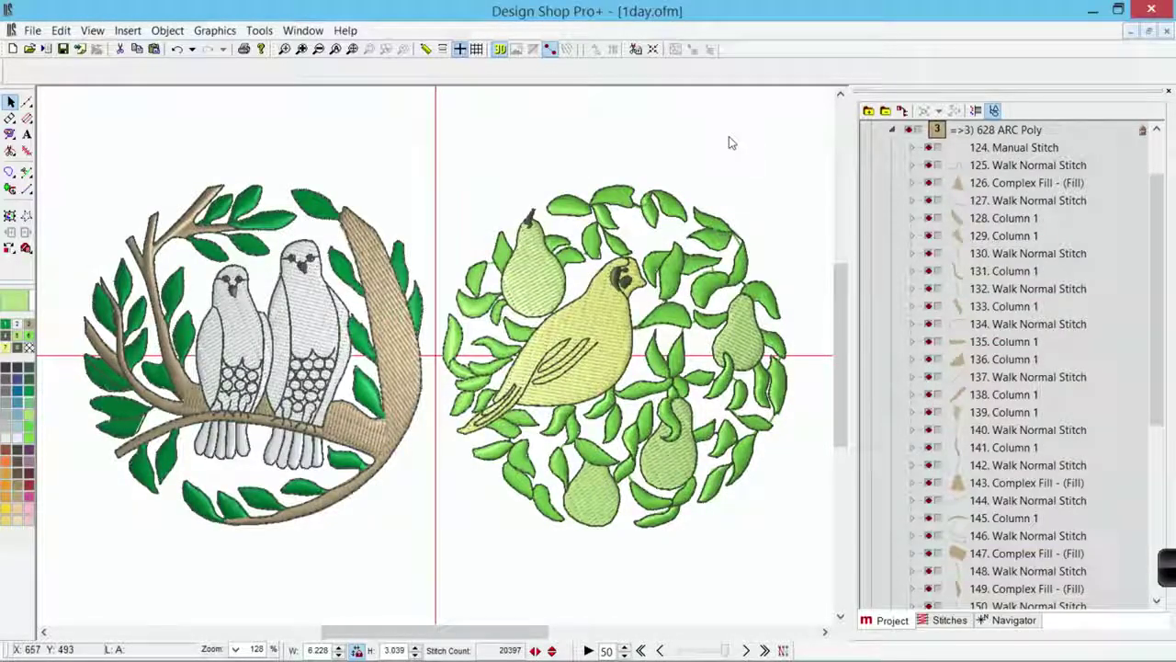